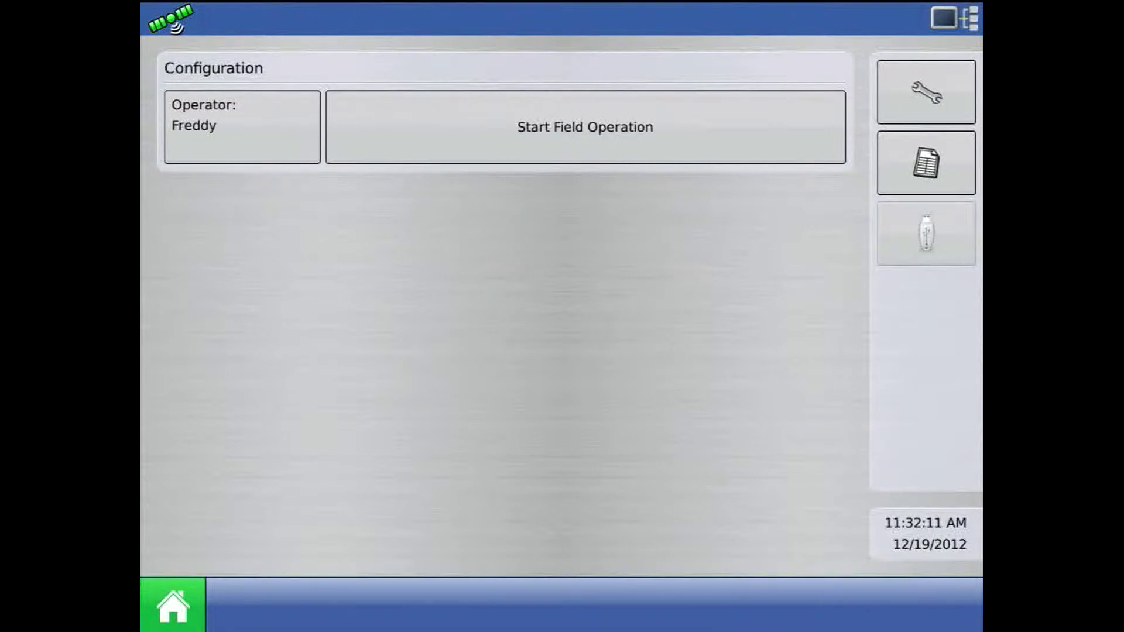
Step: Start creating a new application operating configuration in the configuration setup
click(926, 92)
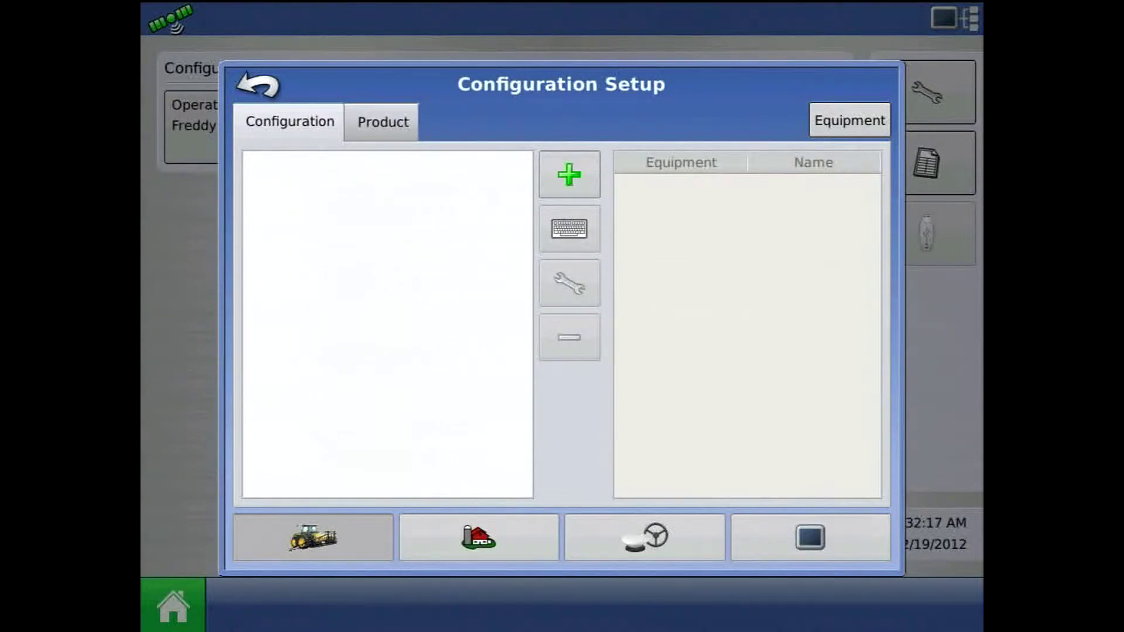
click(569, 174)
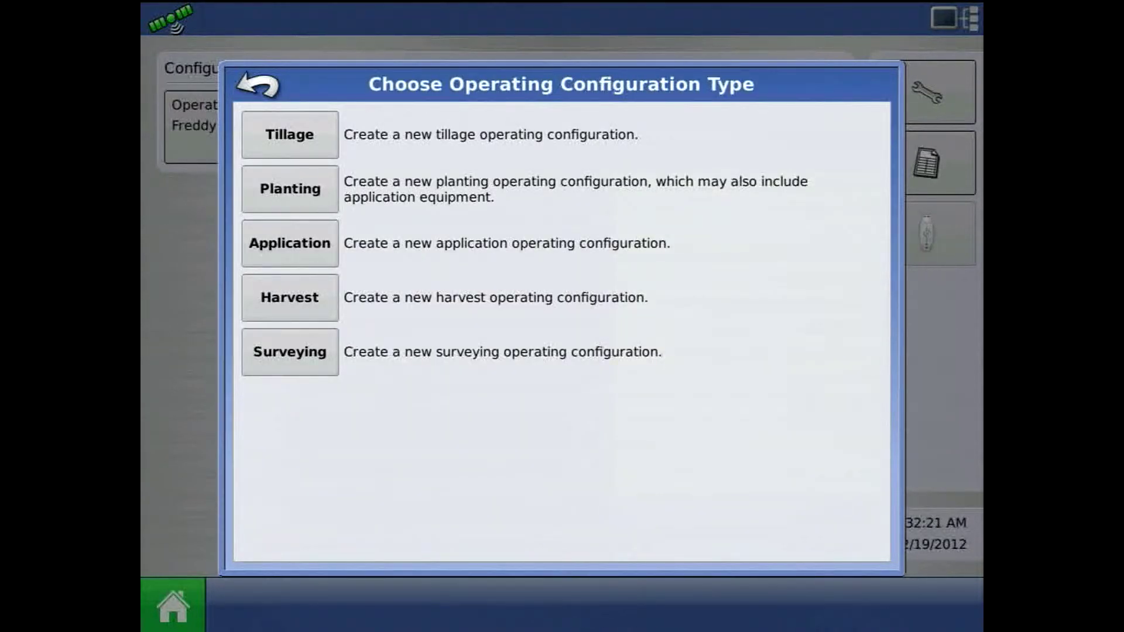
click(289, 243)
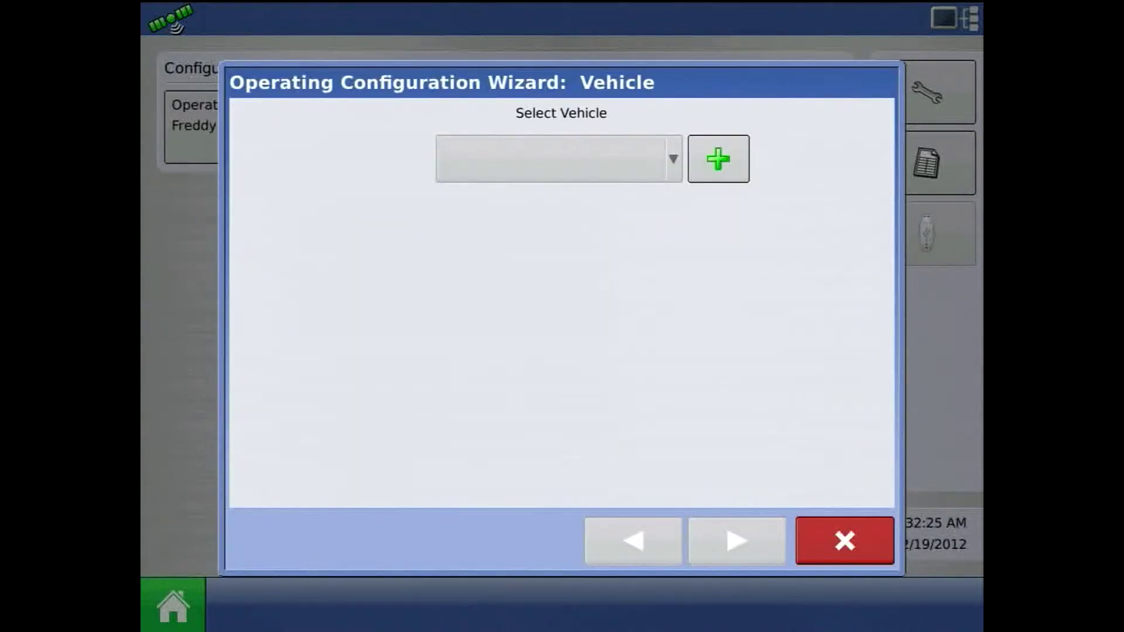
Step: Add a new vehicle to the configuration with the vehicle type Tractor
click(718, 159)
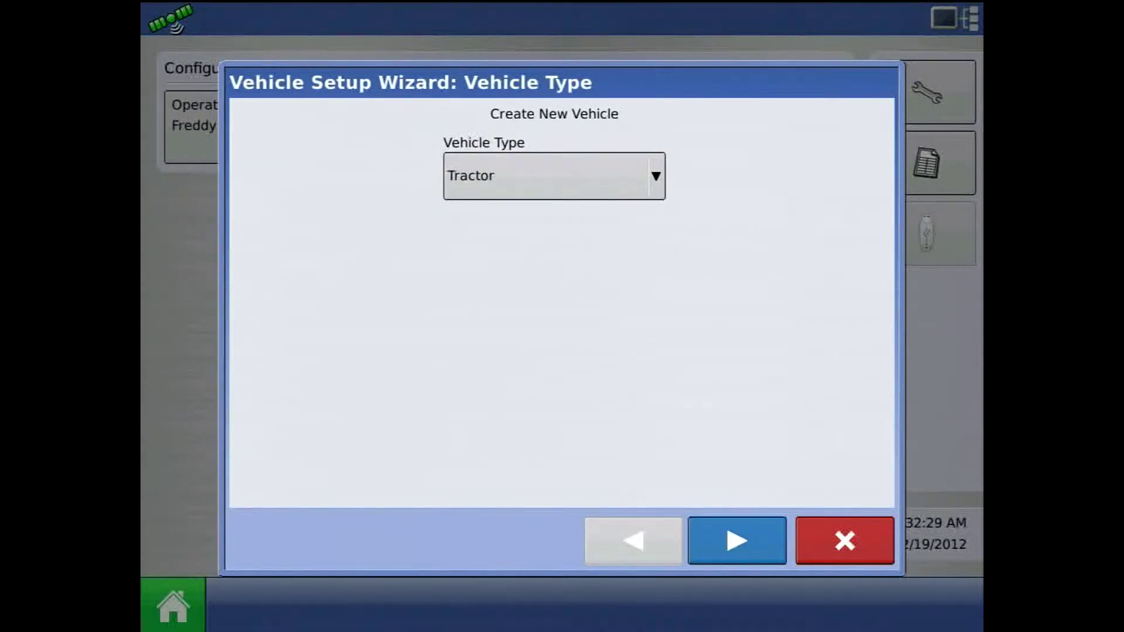
click(554, 175)
click(554, 223)
click(736, 540)
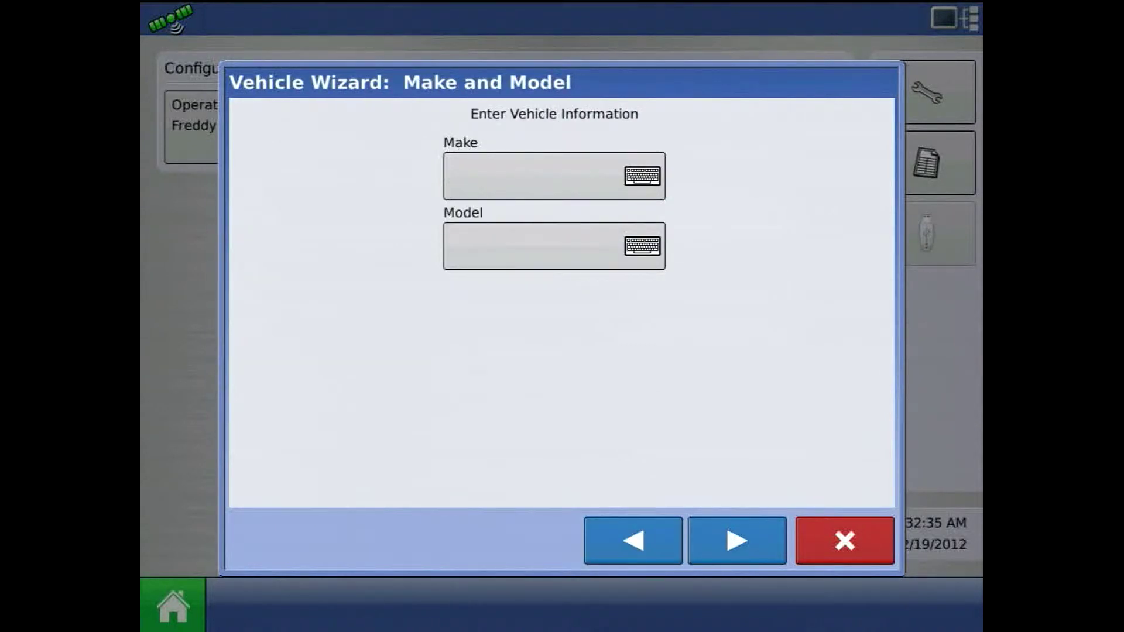
Step: Enter John Deere as the vehicle make and 8330 as the model
click(554, 176)
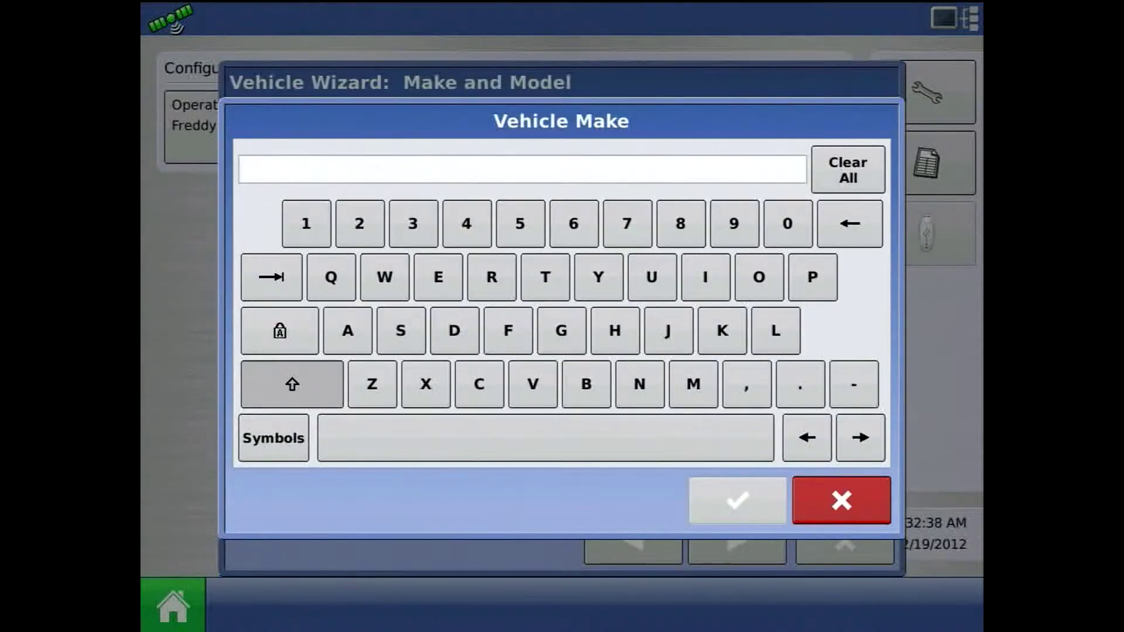
text(John)
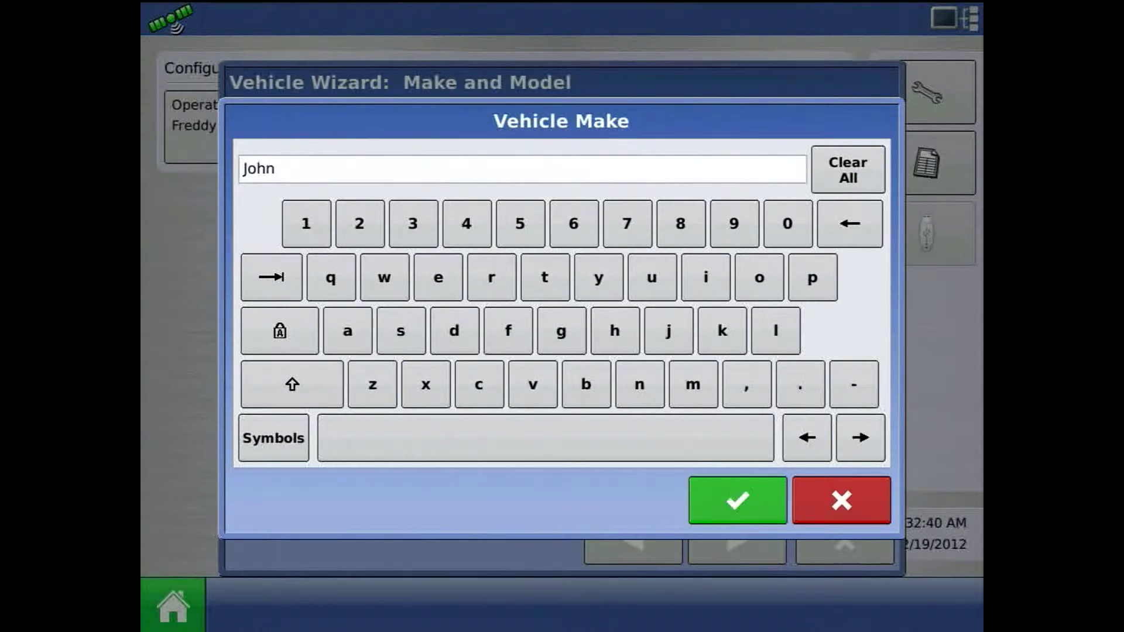
text( D)
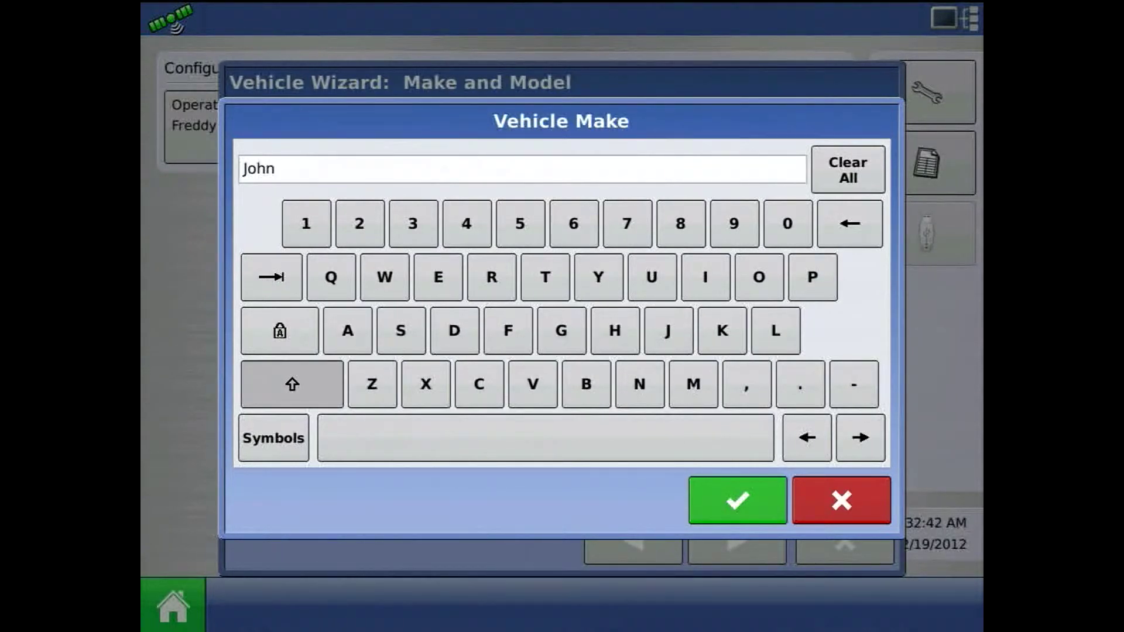
text(eere)
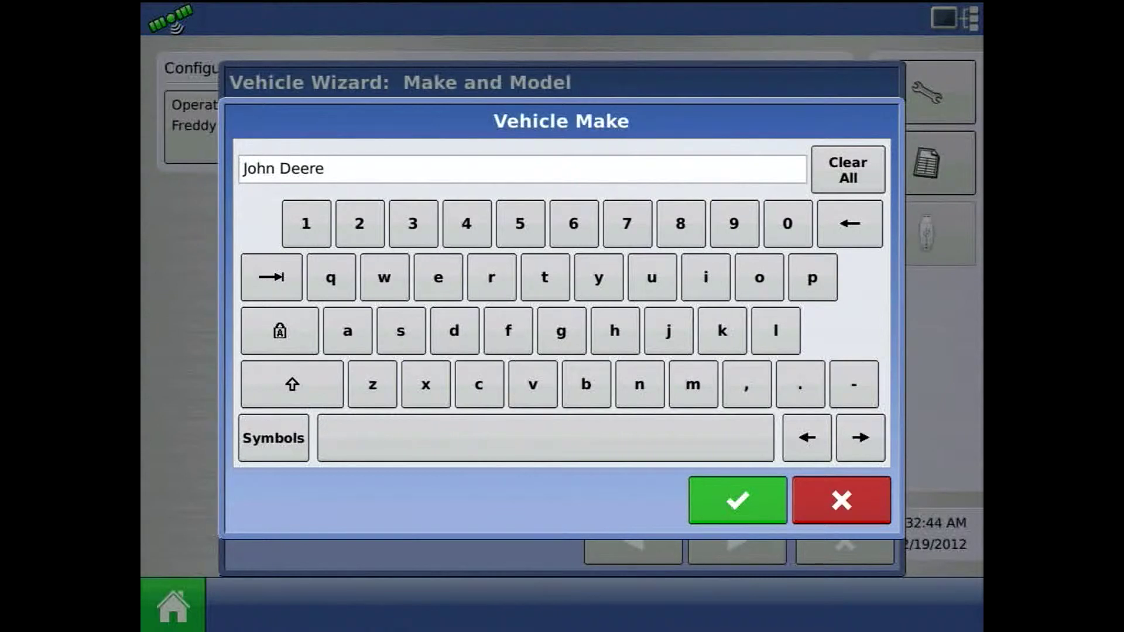
key(Return)
click(554, 246)
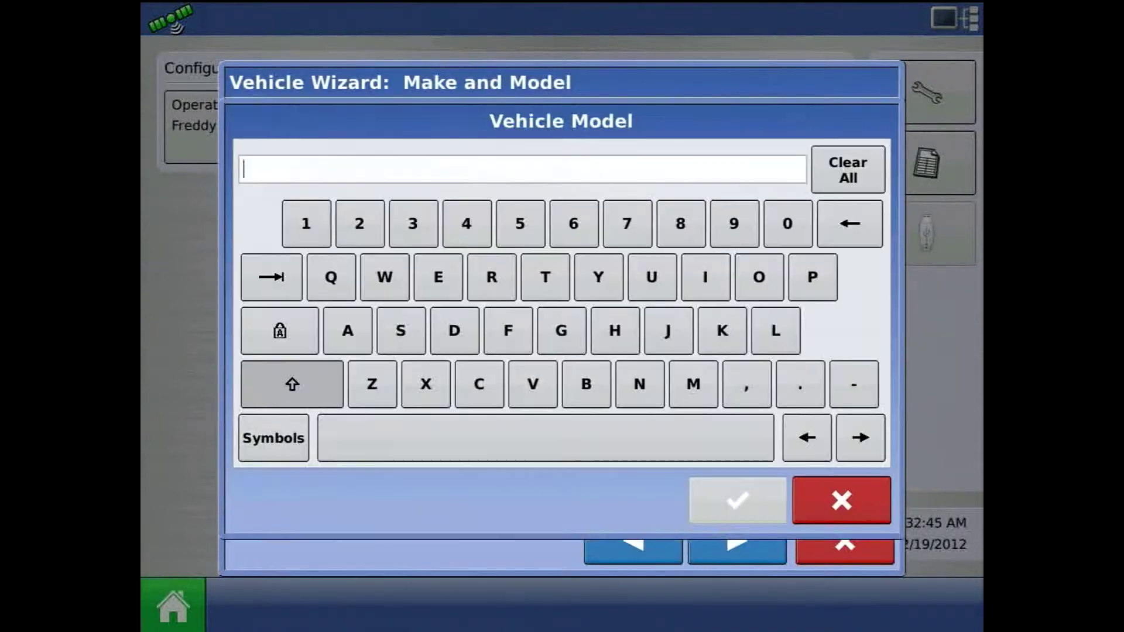
text(8330)
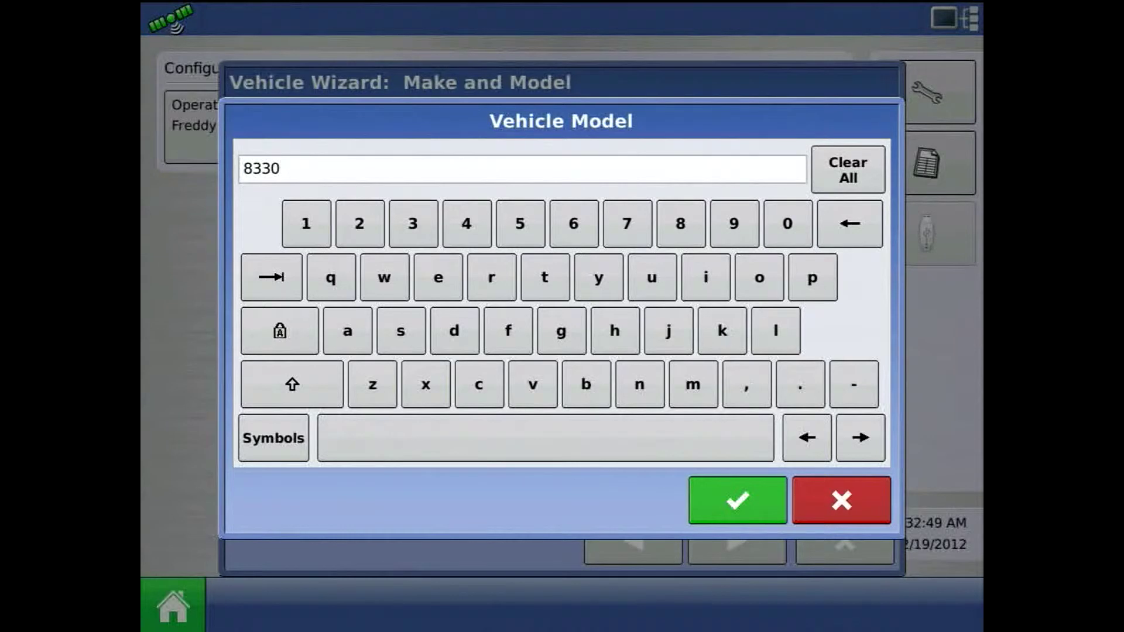
key(Return)
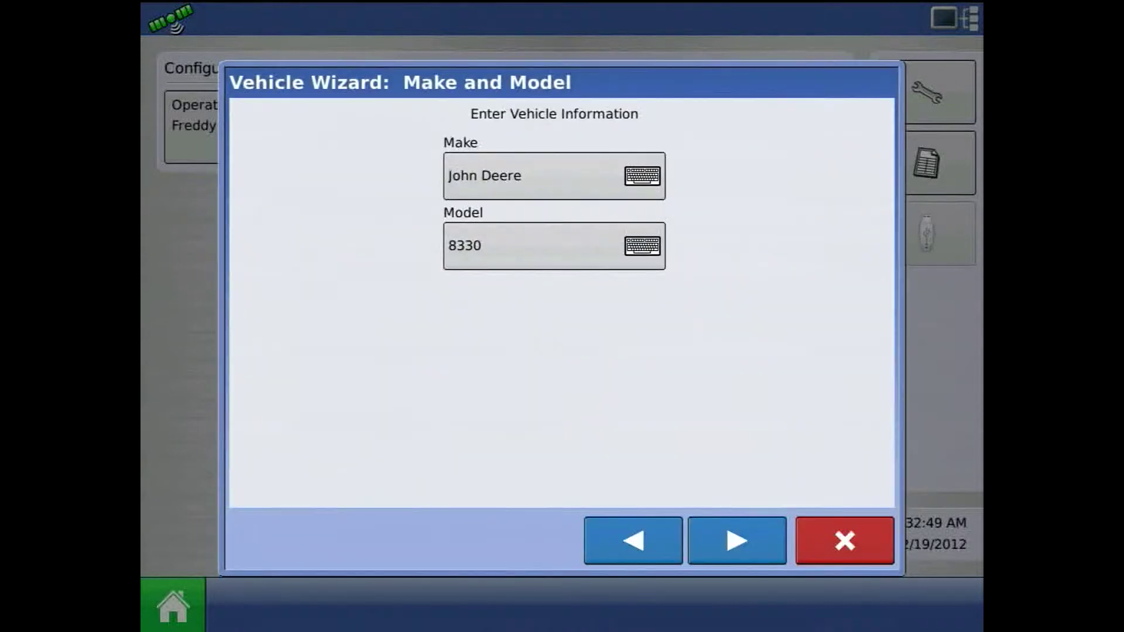
click(737, 540)
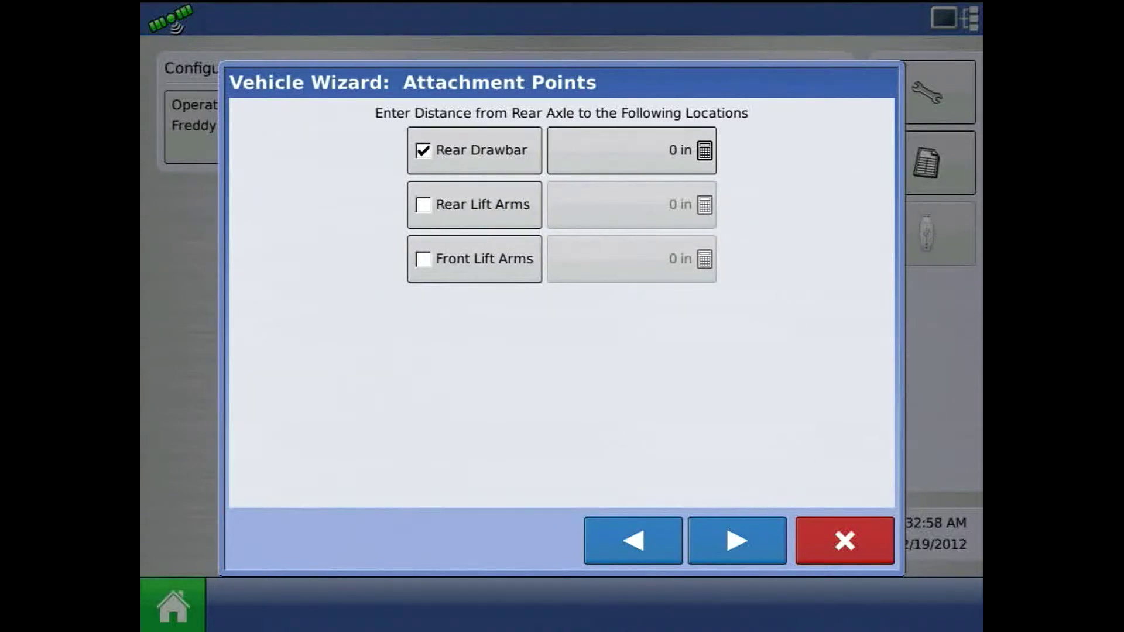
Step: Set the rear drawbar distance from the rear axle to 78 in and save the vehicle under its suggested name
click(632, 149)
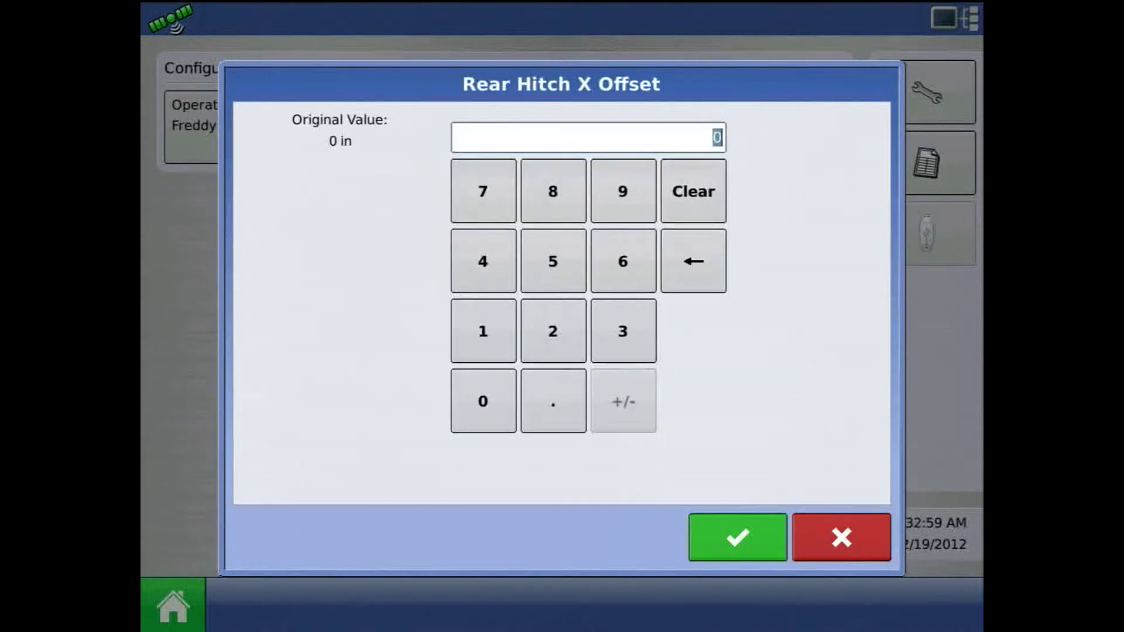
click(483, 191)
click(552, 192)
click(738, 537)
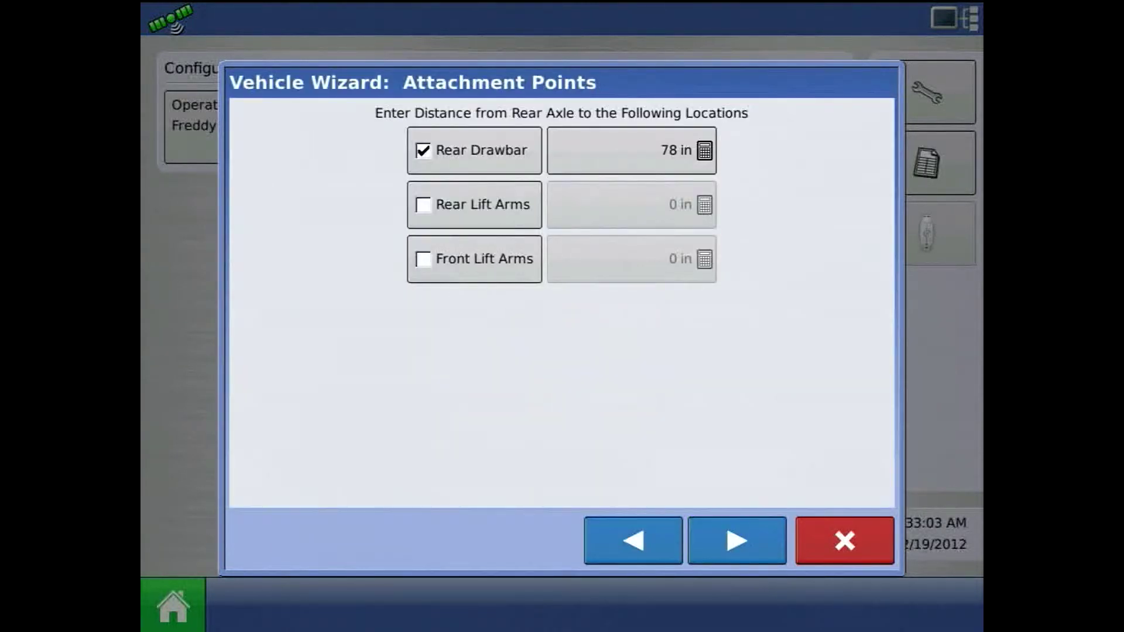
click(737, 540)
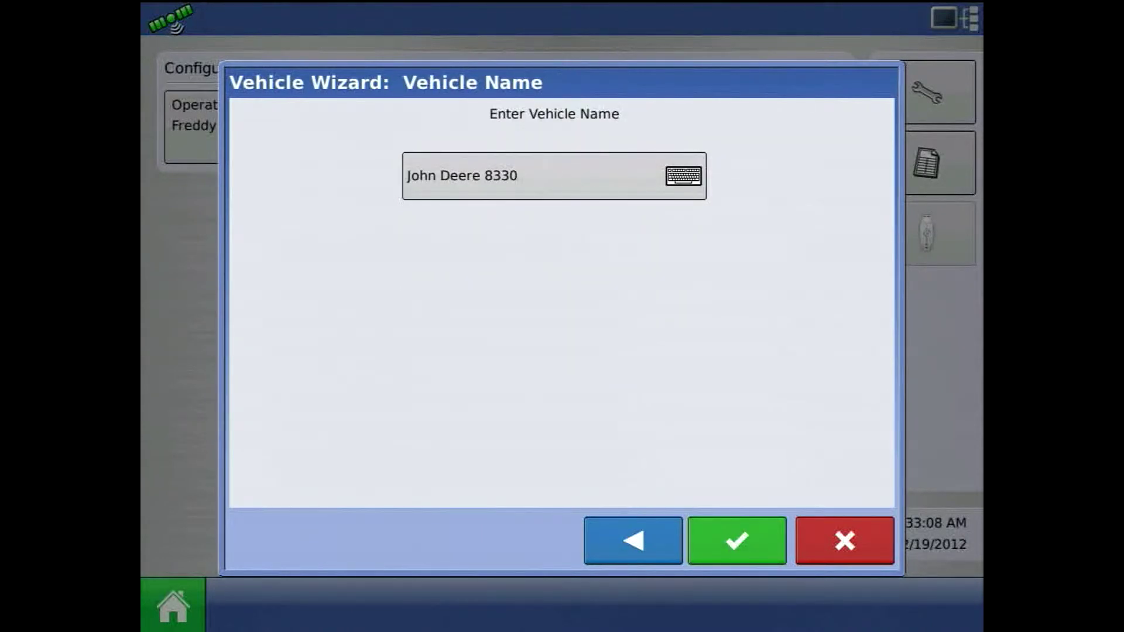
click(737, 540)
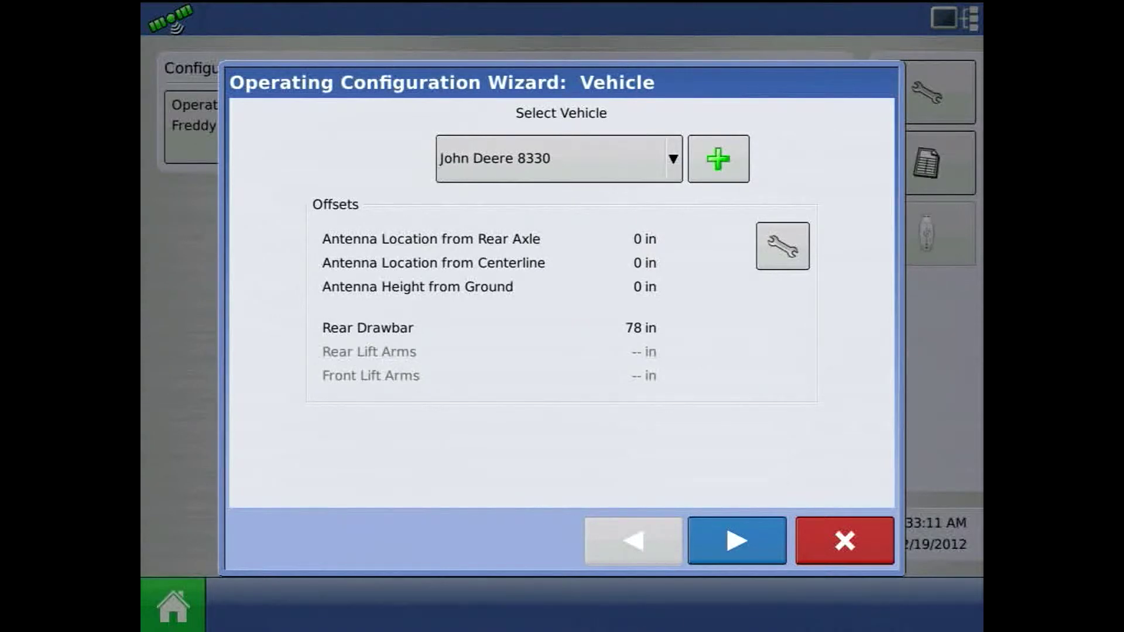
Step: Review the tractor's antenna offsets, accept them as they are, and confirm the vehicle for the configuration
click(783, 245)
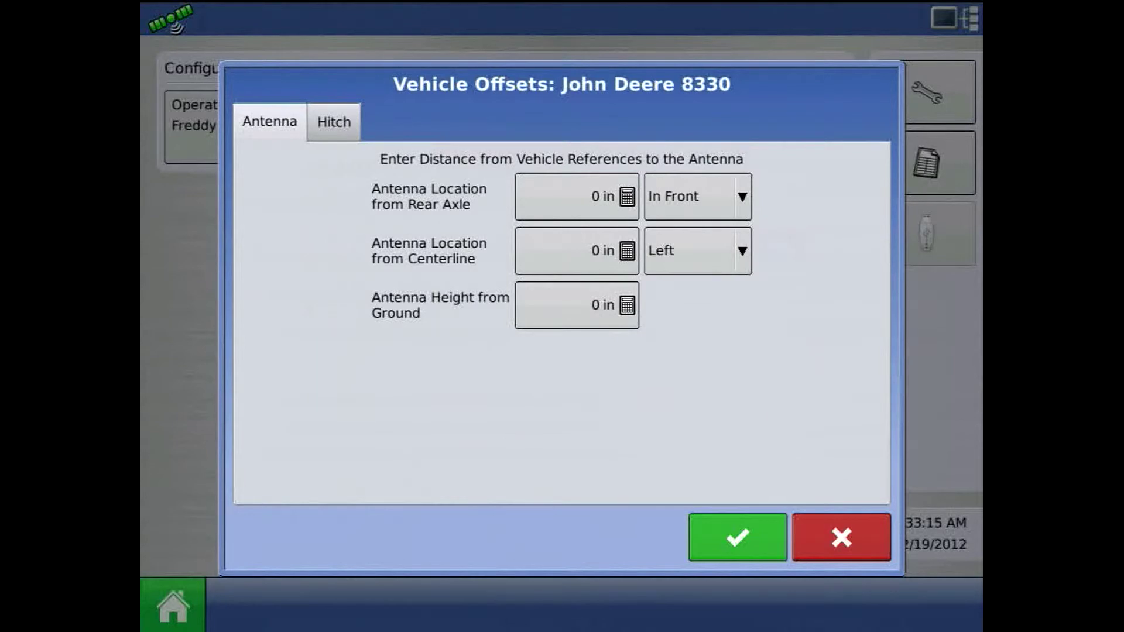
click(738, 537)
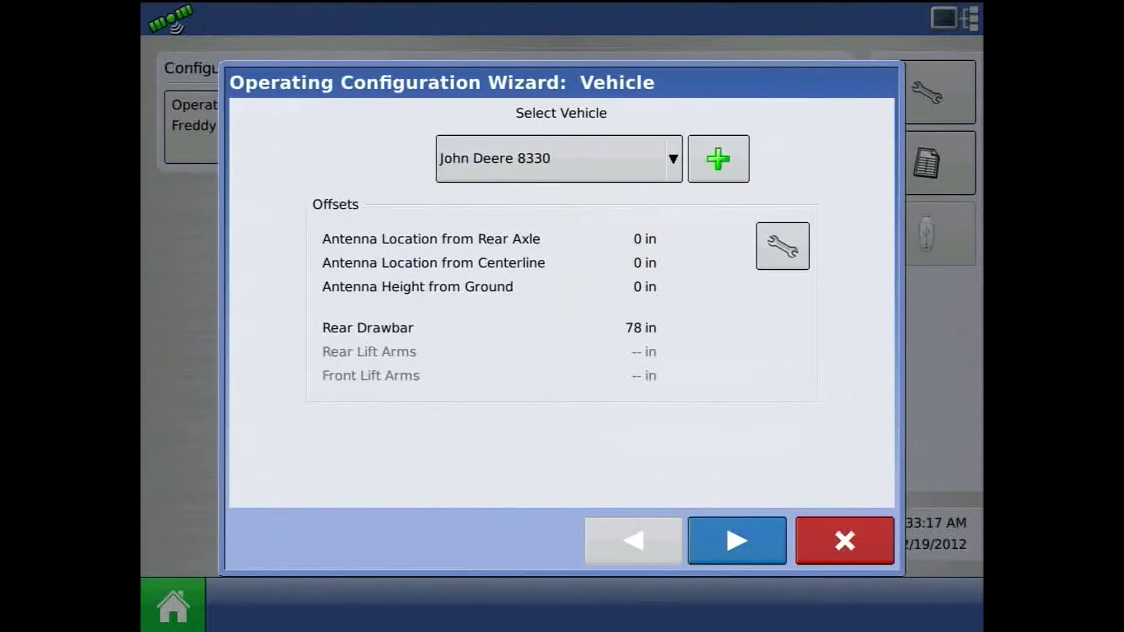
click(737, 540)
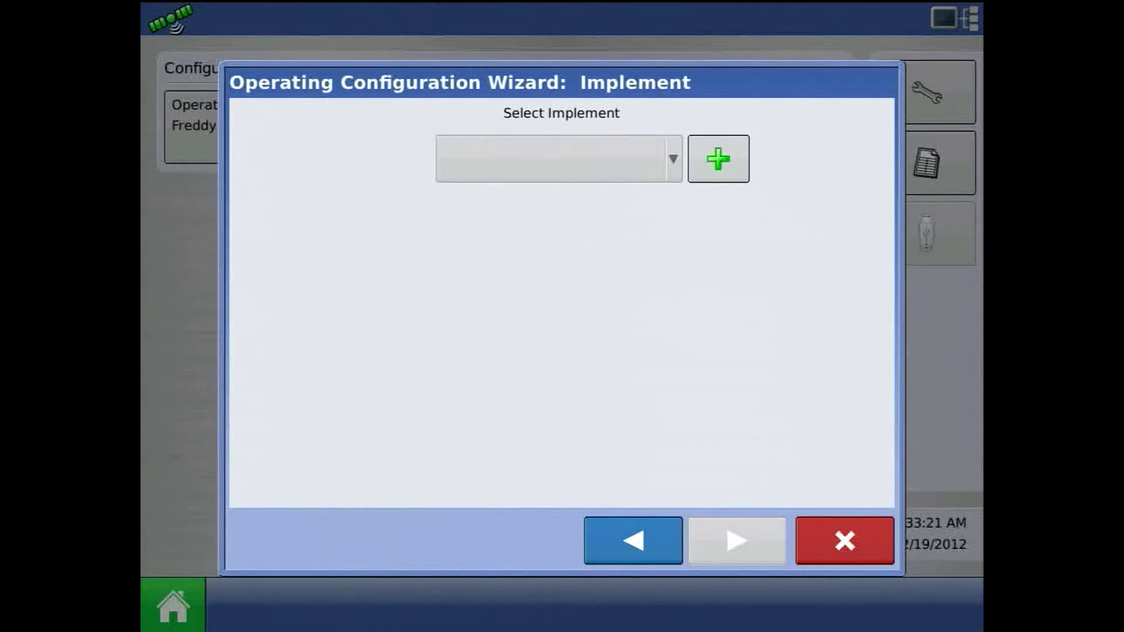
Step: Add a new implement and enter Flexicoil as its make
click(718, 159)
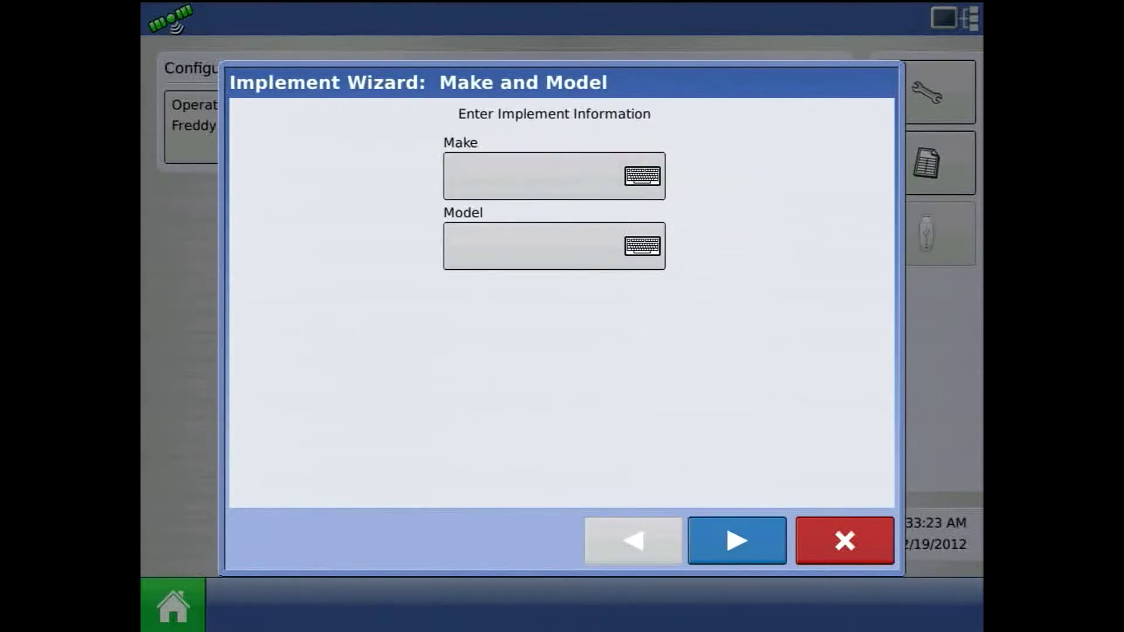
click(554, 176)
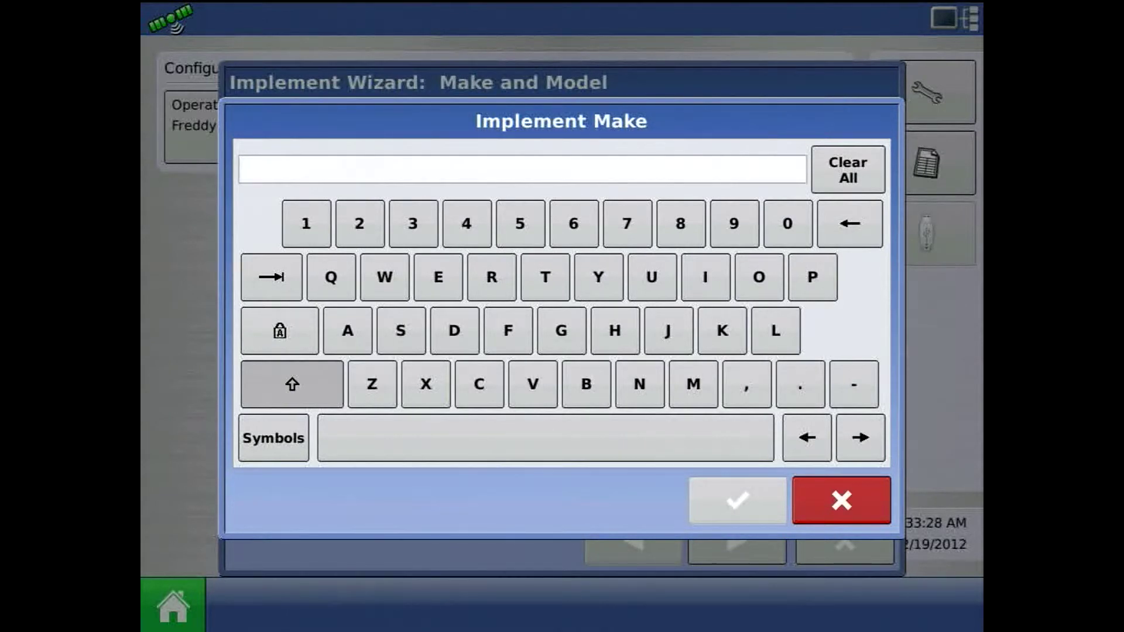
click(508, 331)
click(776, 331)
click(438, 277)
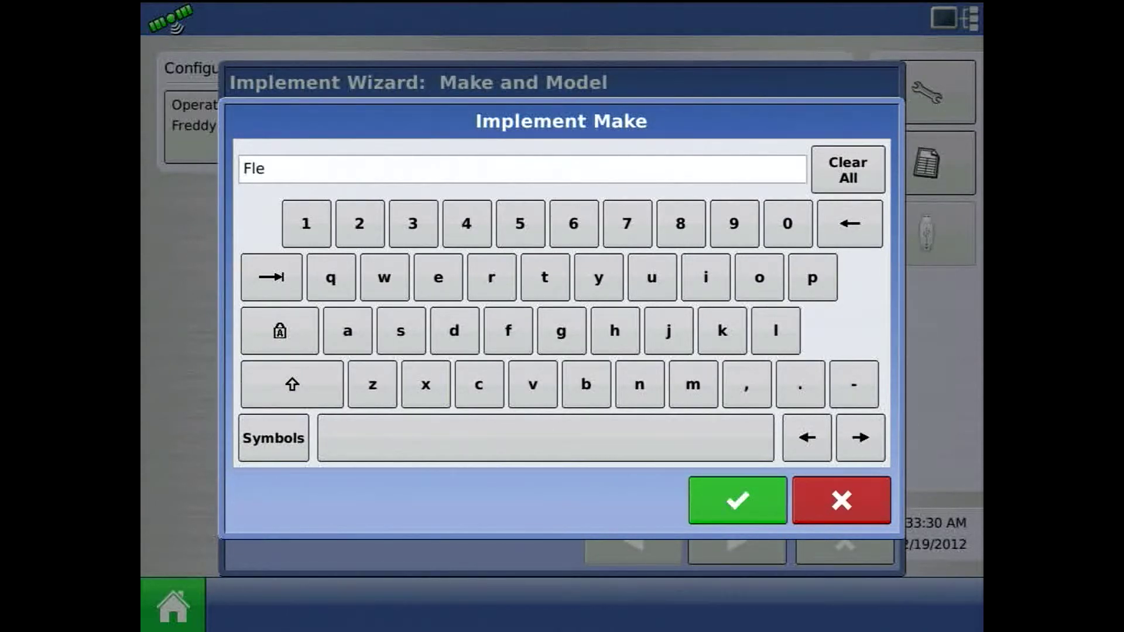
click(425, 385)
click(705, 277)
click(479, 385)
click(759, 278)
click(706, 277)
click(776, 331)
click(738, 500)
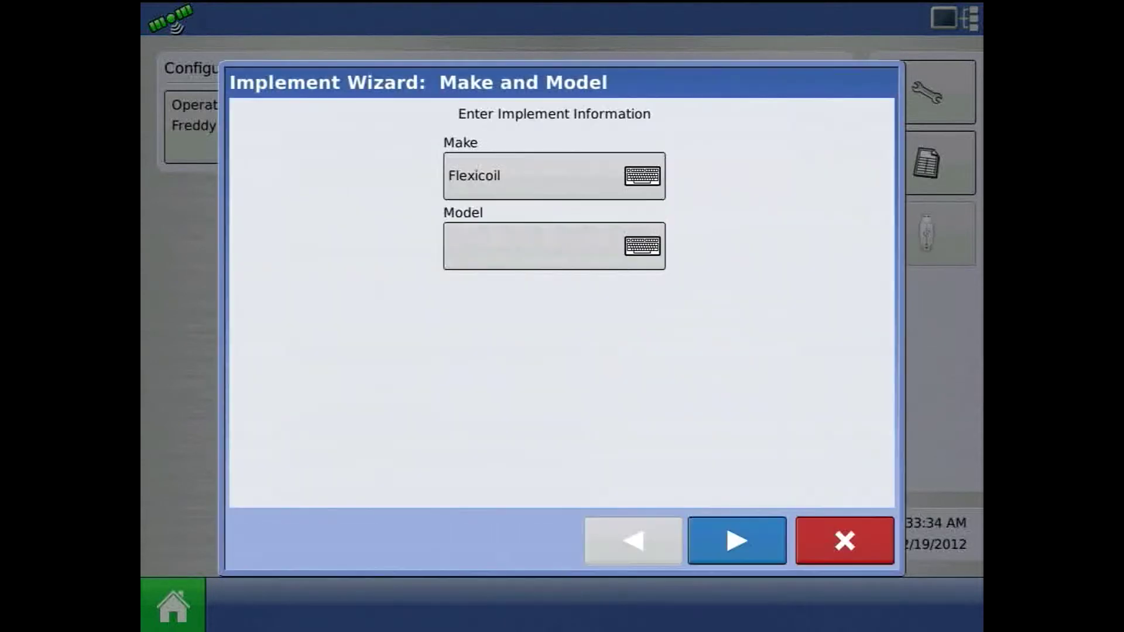
Step: Enter Strip till as the implement model and confirm the make and model
click(554, 246)
click(400, 331)
click(544, 277)
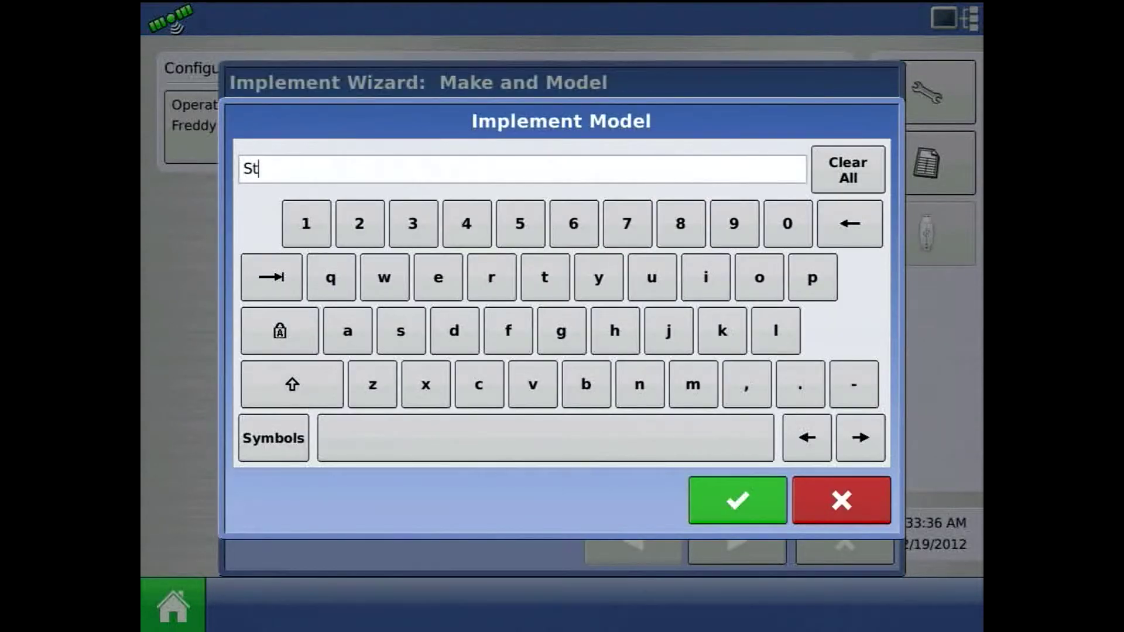
click(492, 277)
click(706, 278)
click(812, 278)
click(546, 438)
click(545, 278)
click(706, 277)
click(776, 330)
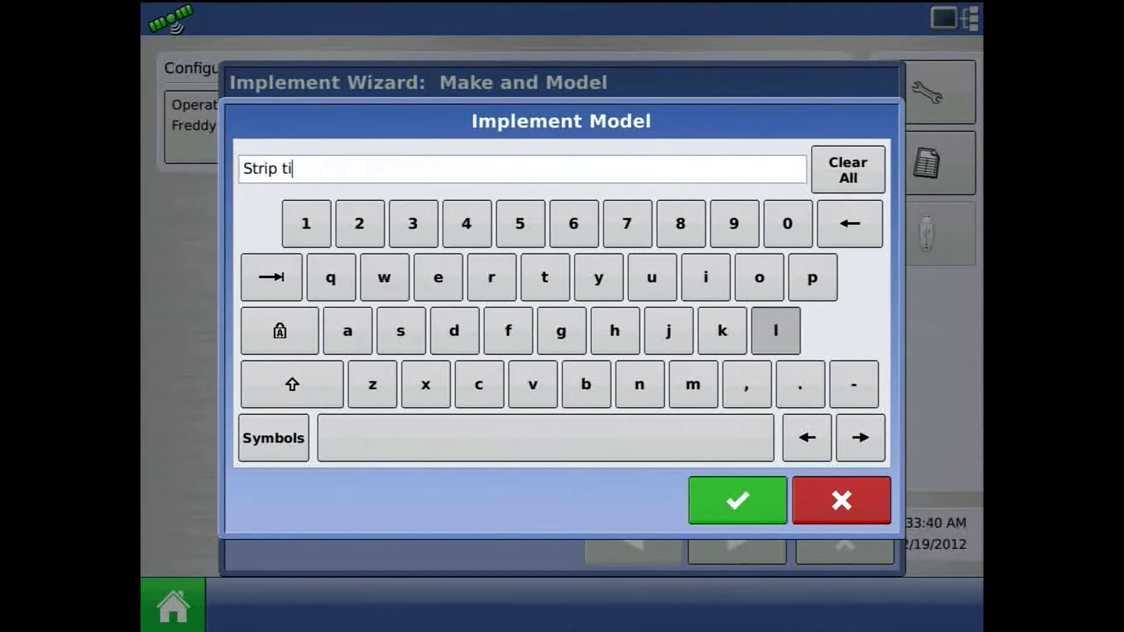
click(776, 331)
click(737, 500)
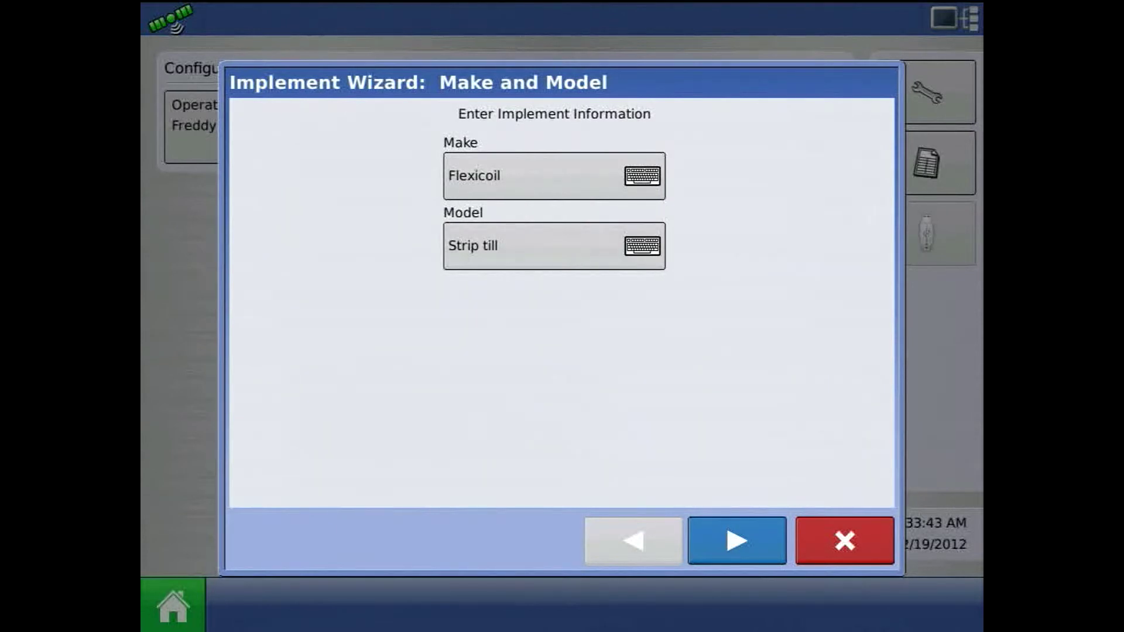
click(737, 540)
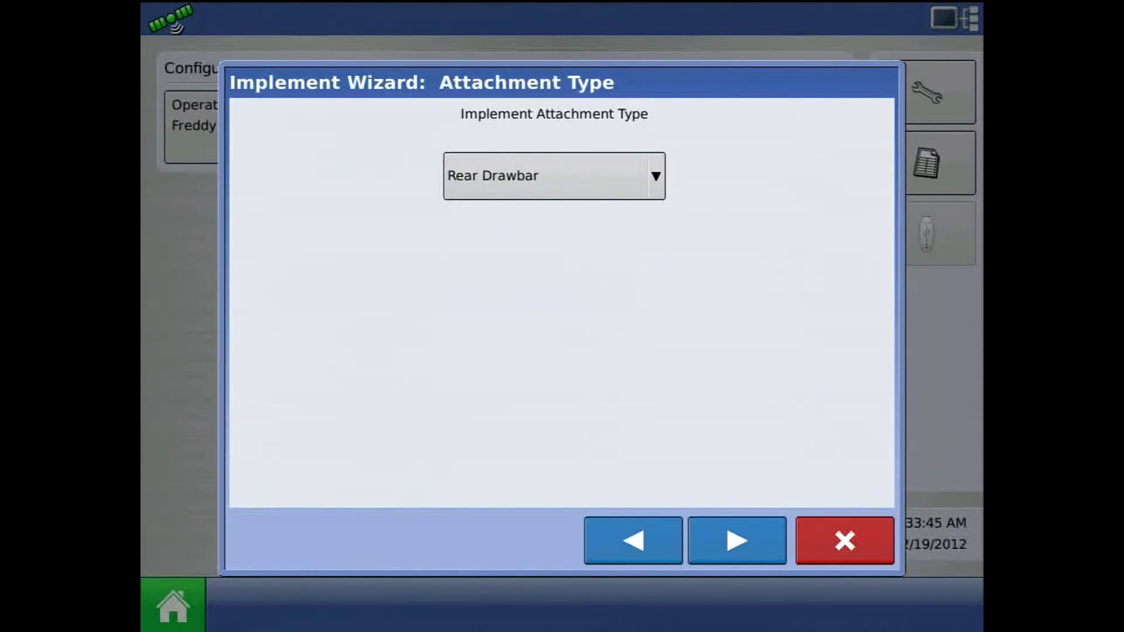
Step: Choose Rear Drawbar as the implement attachment type
click(554, 176)
click(554, 222)
click(738, 540)
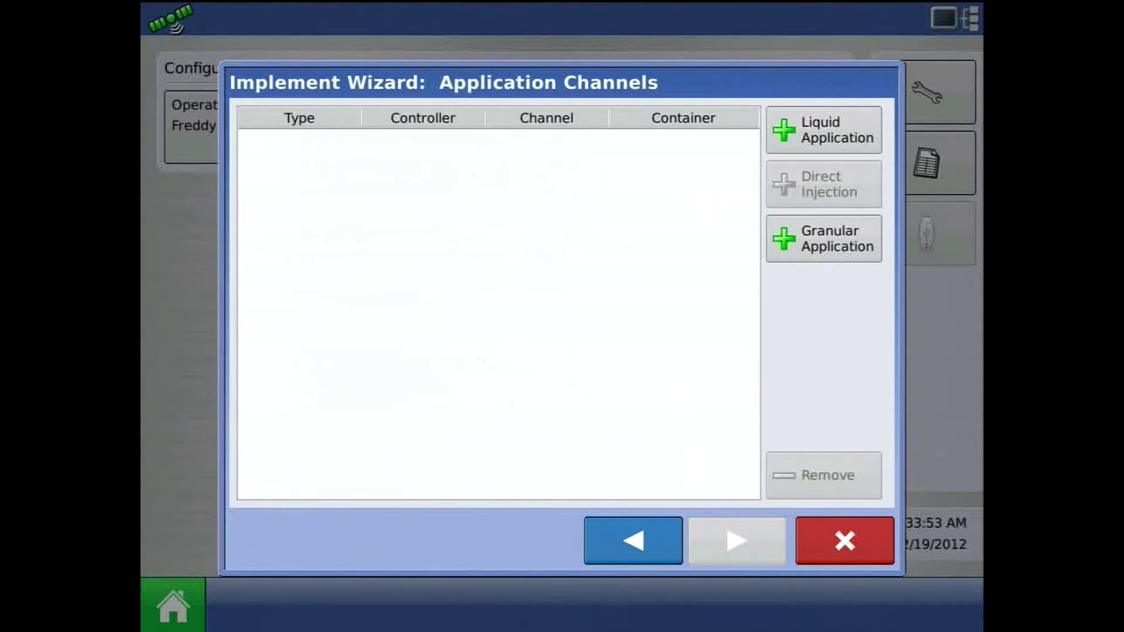
Step: Add a granular application channel with a DirectCommand Granular Strip-Till Control device, keeping its suggested name, and select it as the application rate controller
click(824, 238)
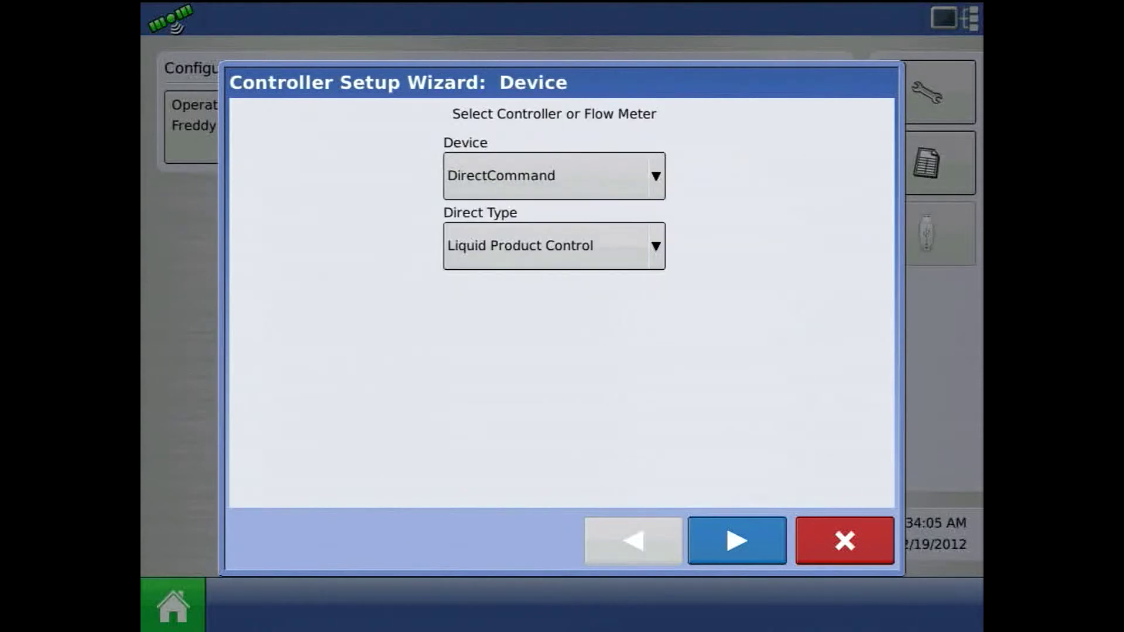
click(554, 246)
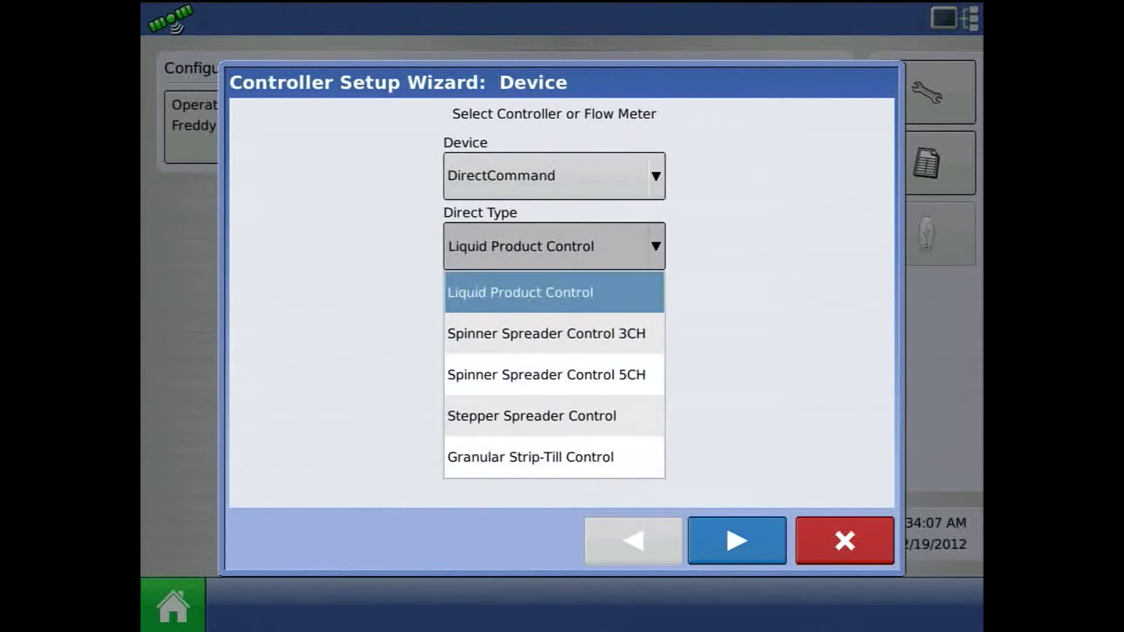
click(531, 457)
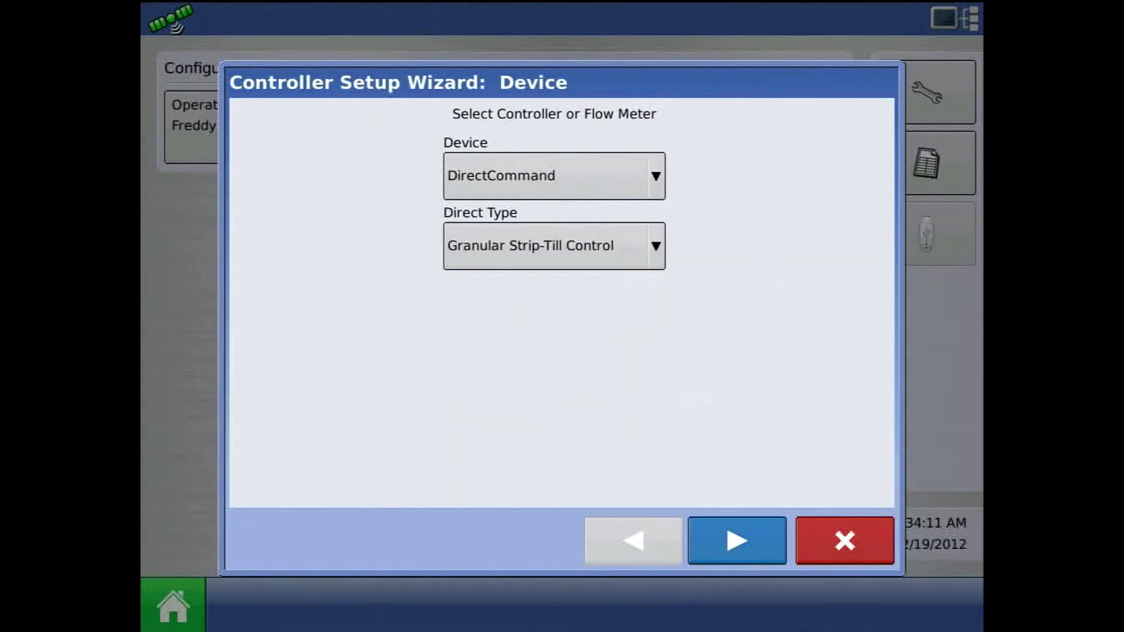
click(736, 540)
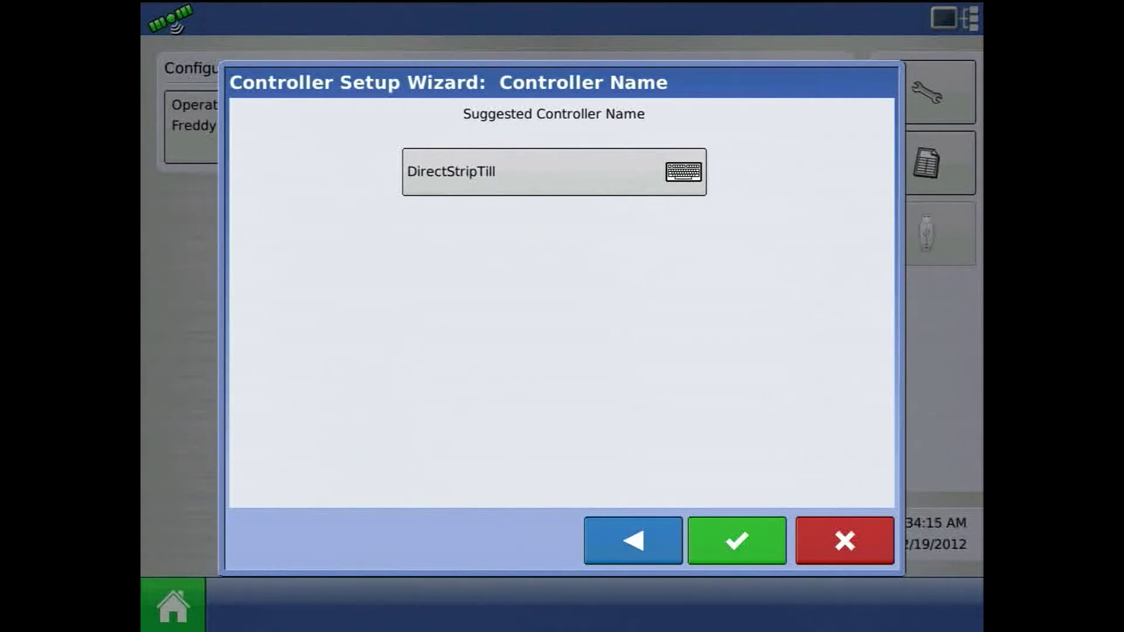
key(Return)
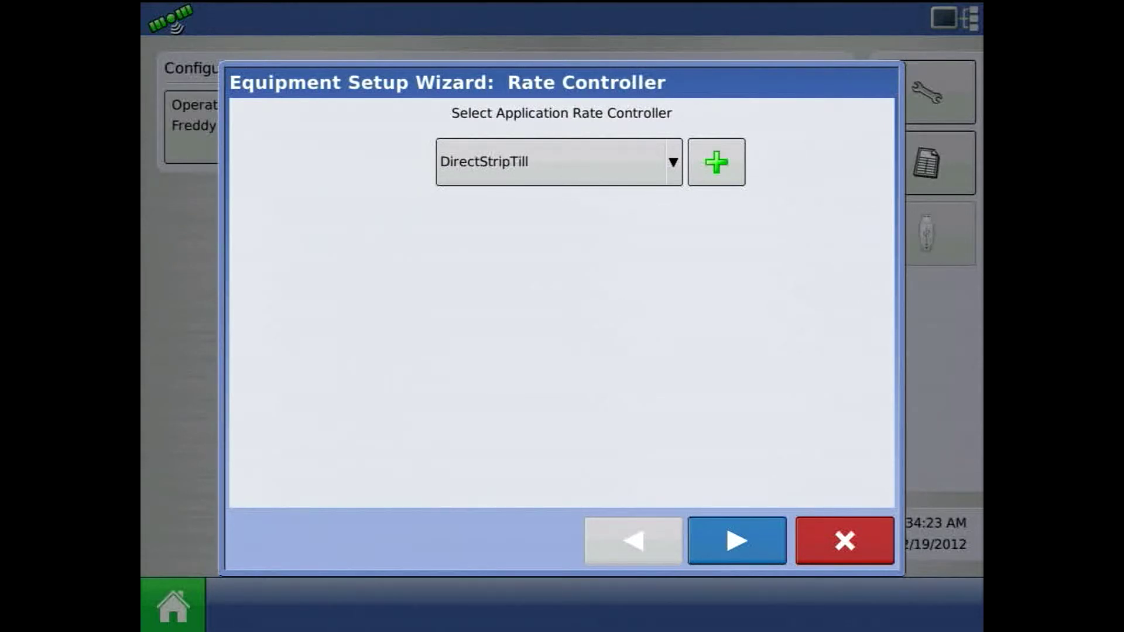
click(737, 541)
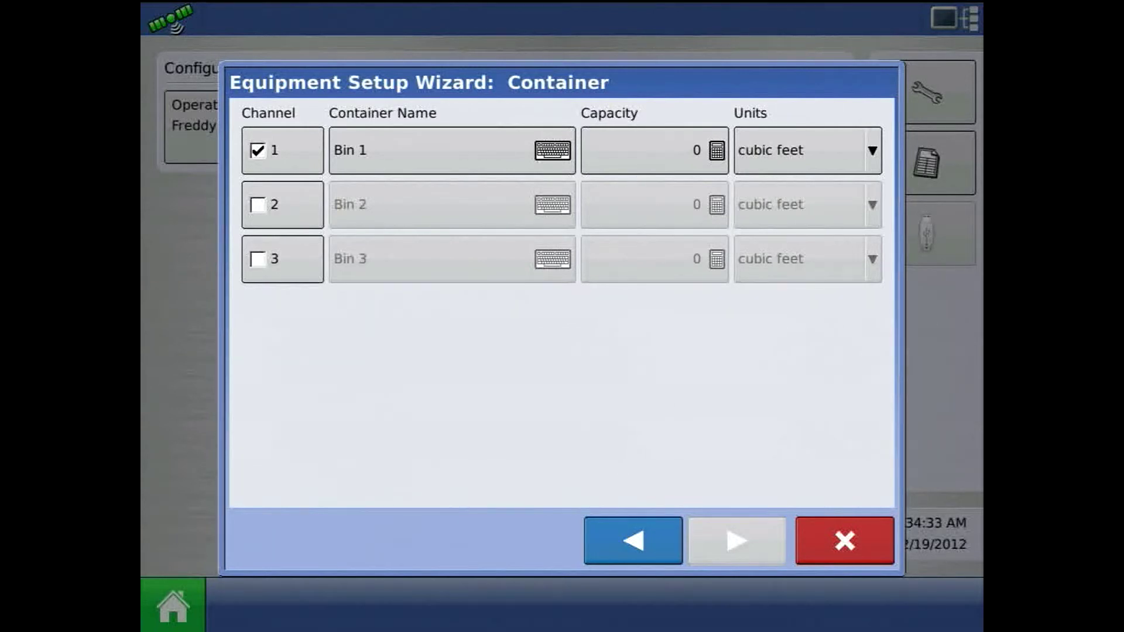
Step: Keep the container name Bin 1 for channel 1 and set its capacity to 125 cubic feet
click(451, 150)
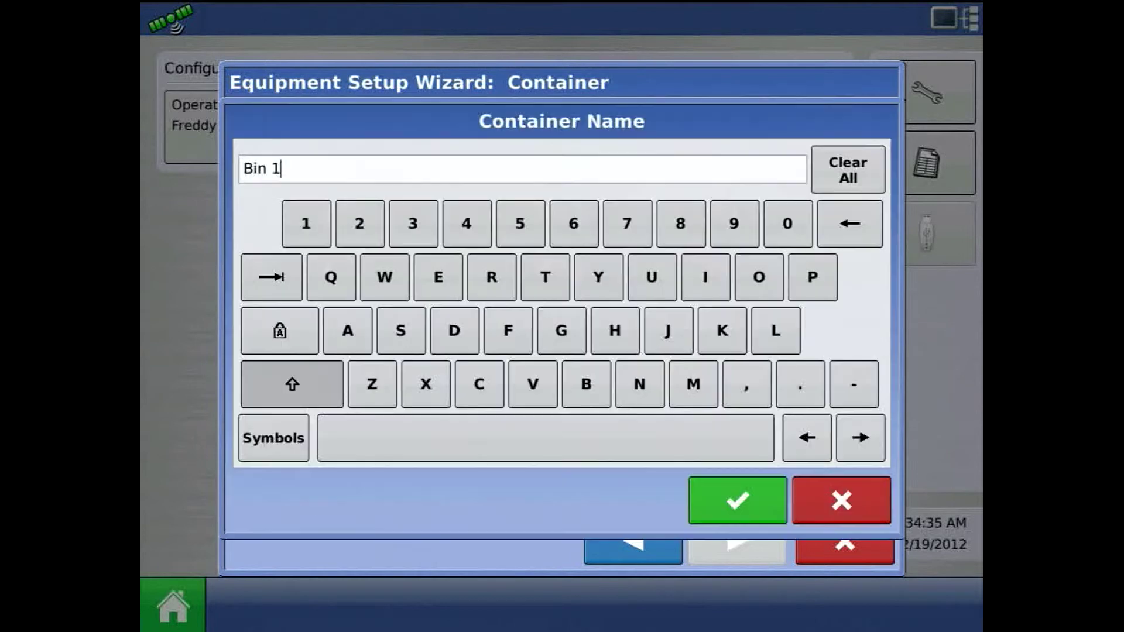
click(737, 500)
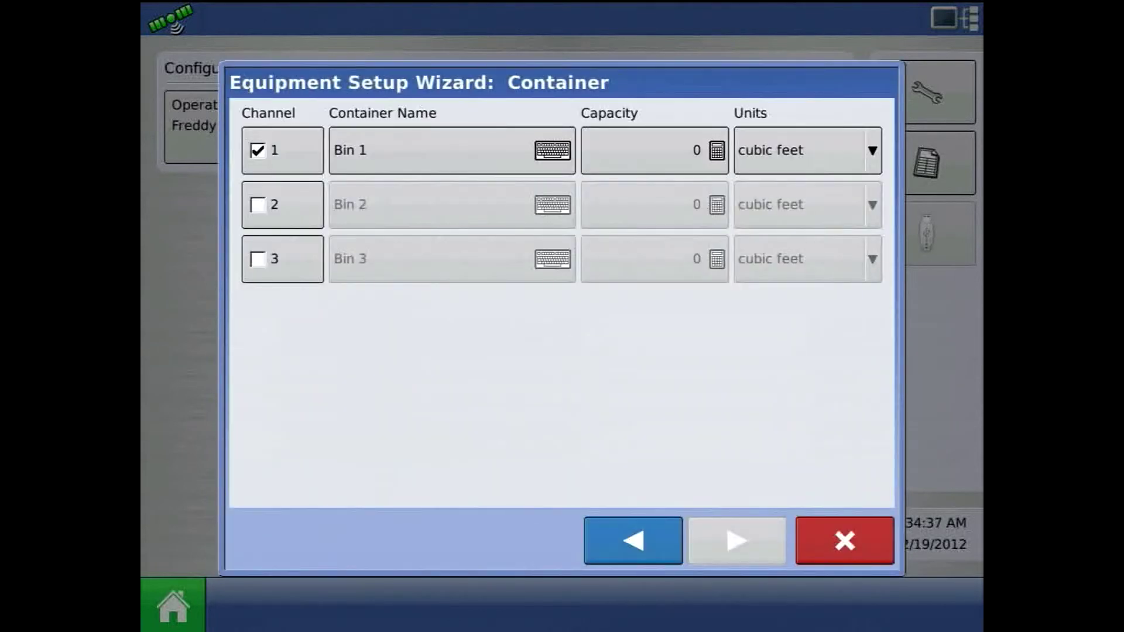
click(655, 150)
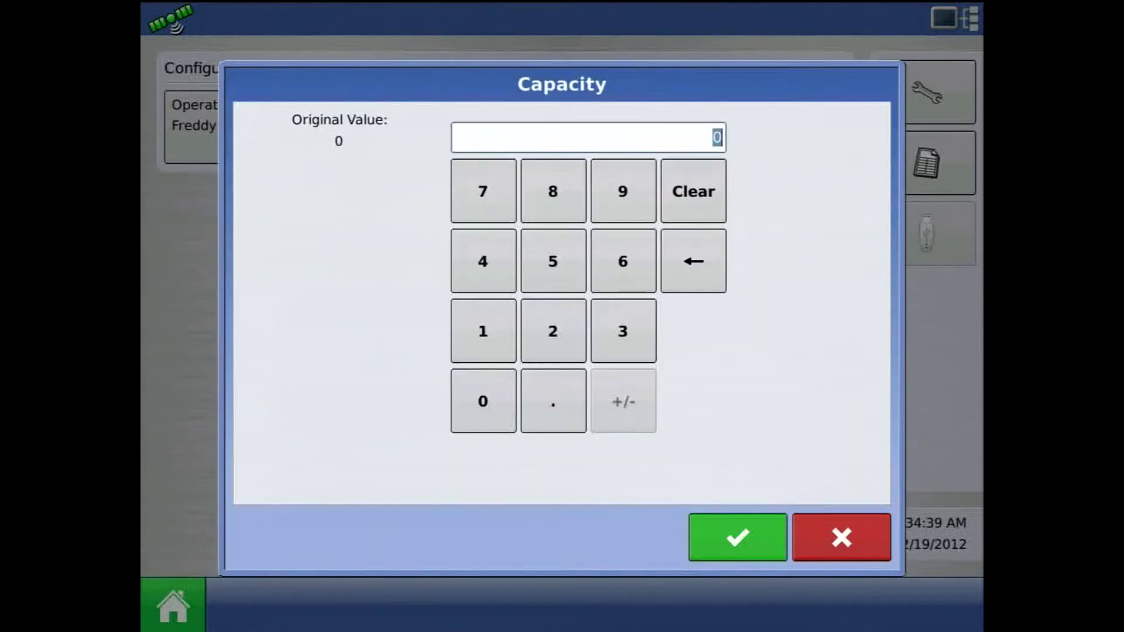
text(125)
key(Return)
click(808, 149)
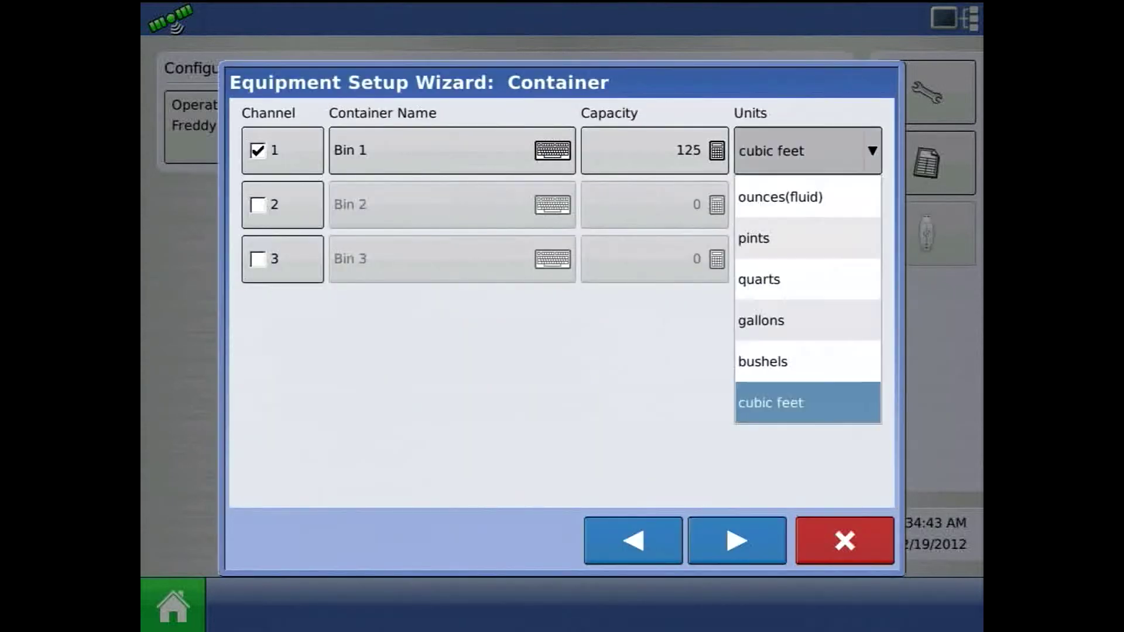
click(808, 401)
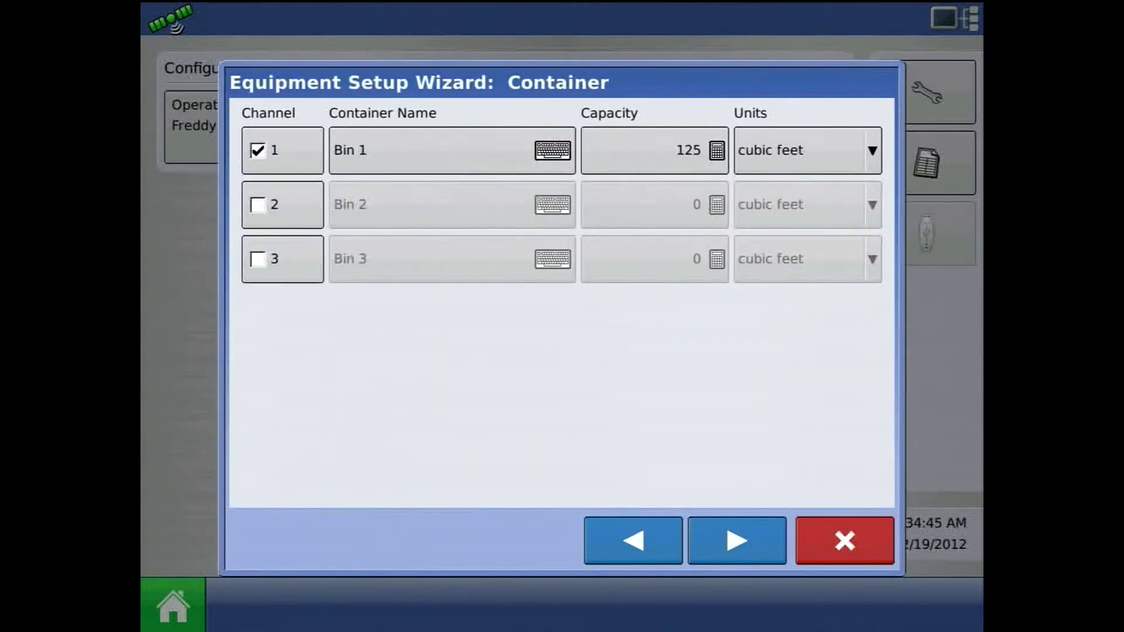
Step: Enable channel 2, set the capacity of Bin 2 to 120 cubic feet, and accept the container settings
click(283, 204)
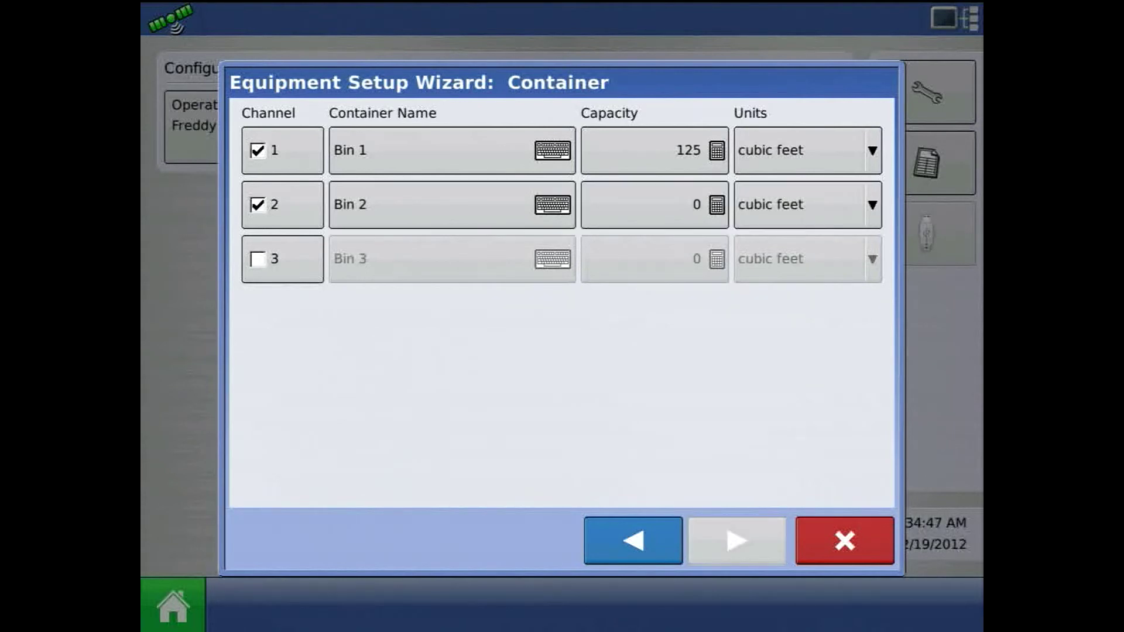
click(655, 204)
text(12)
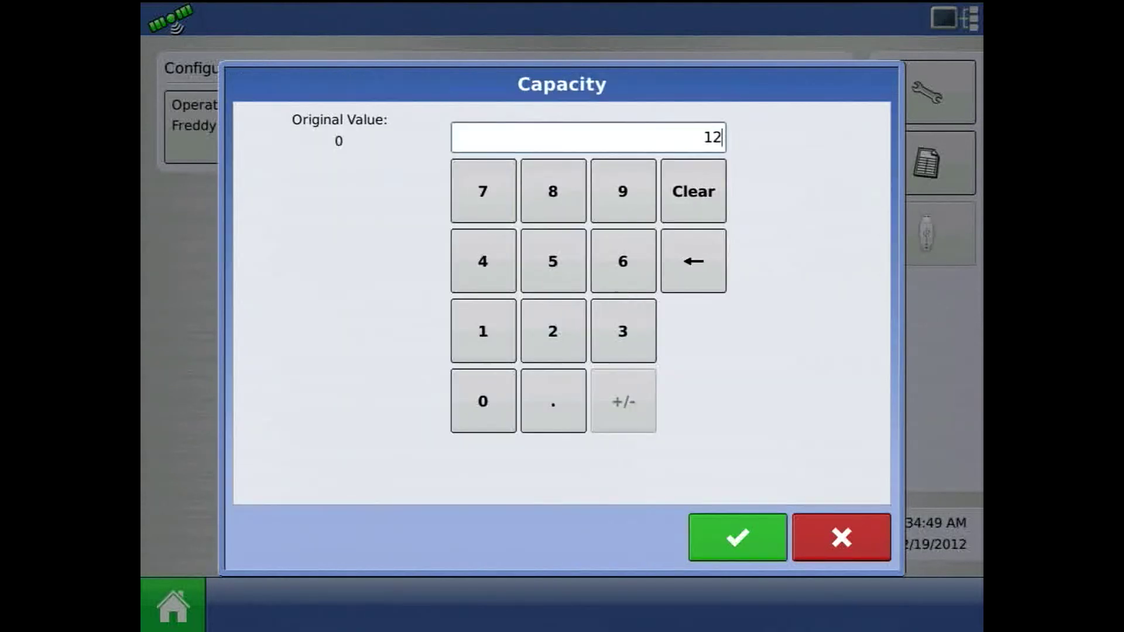
text(0)
click(738, 537)
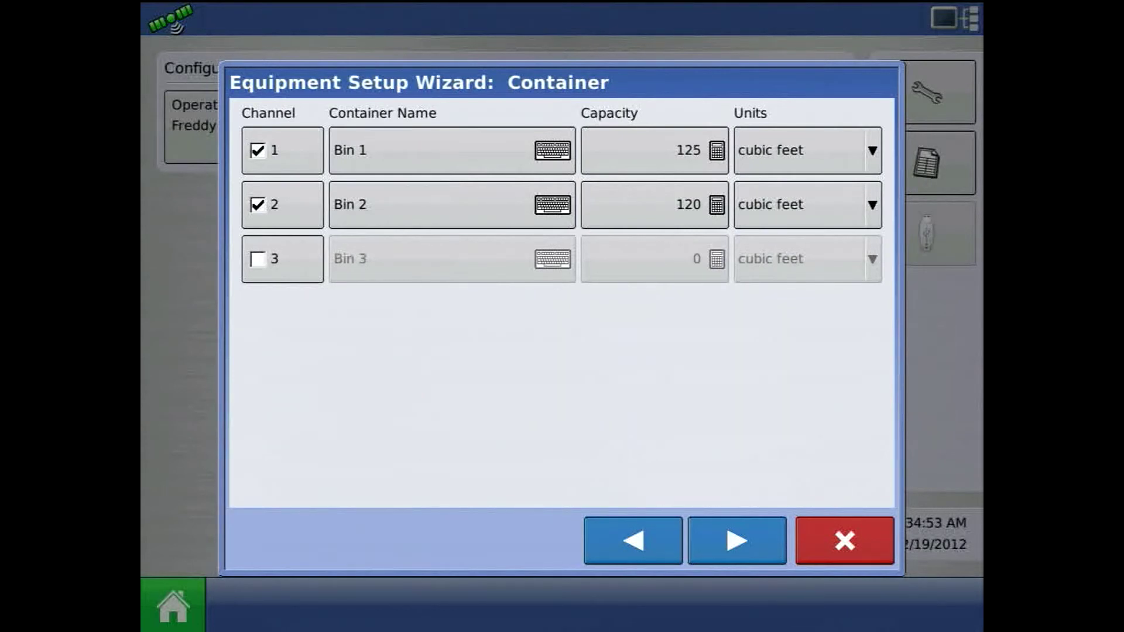
click(737, 540)
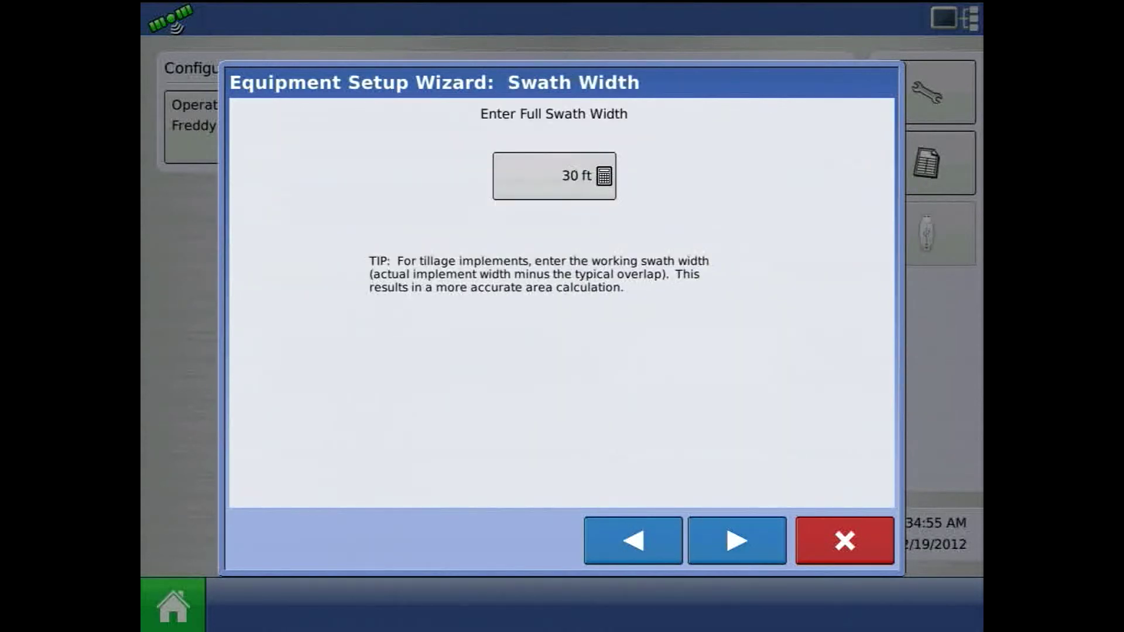
Step: Set the implement's full swath width to 45 ft and proceed to the application point offset
click(554, 175)
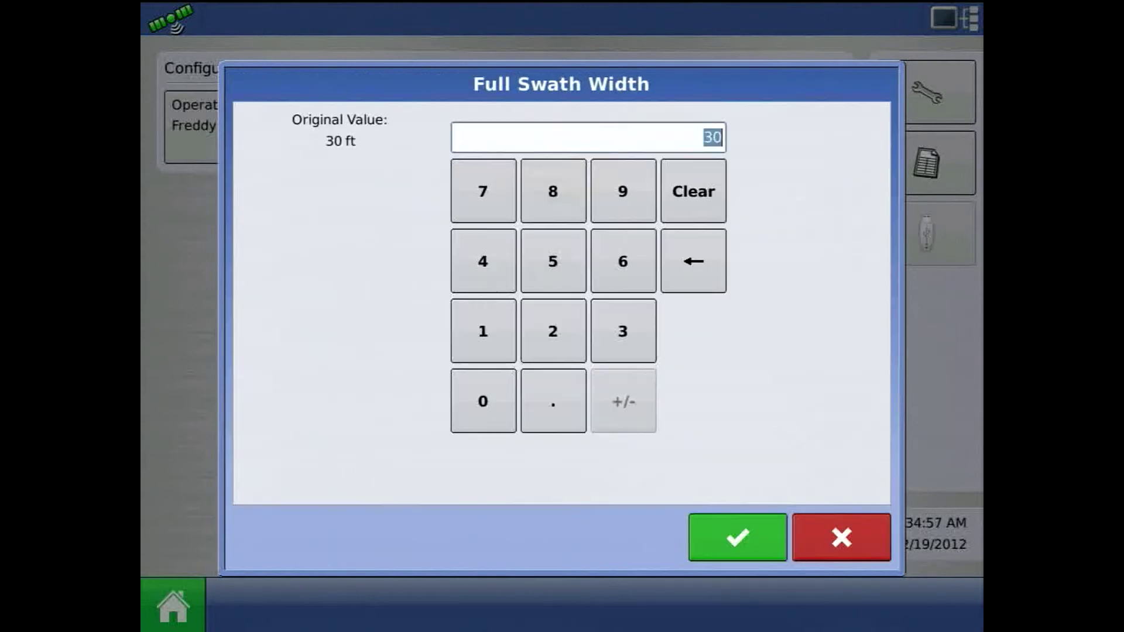
click(483, 261)
click(553, 261)
click(738, 537)
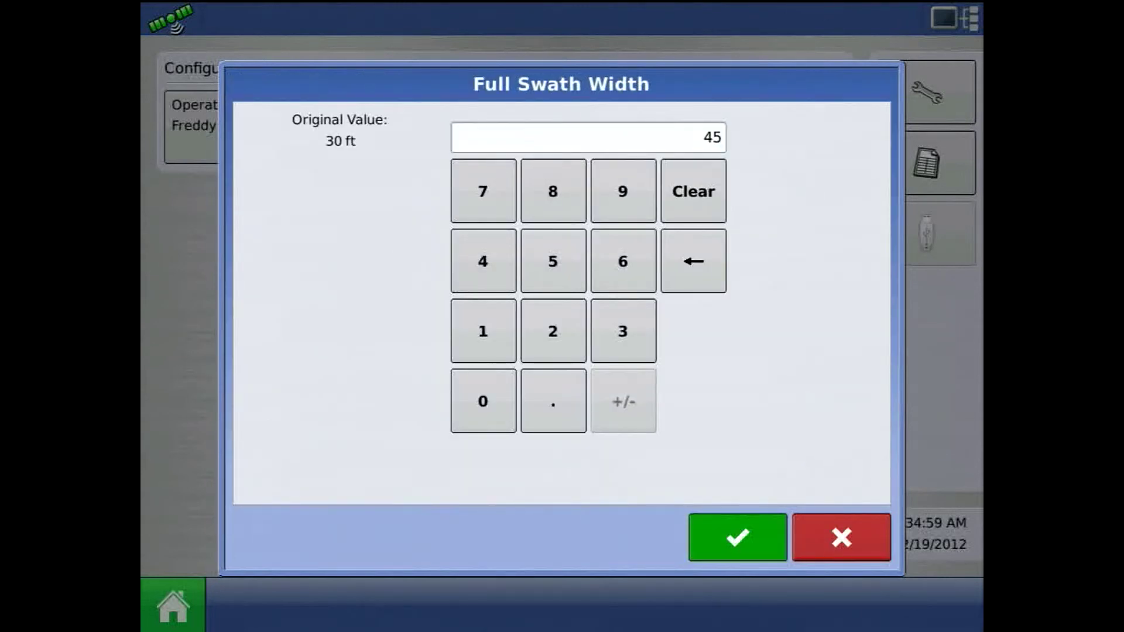
click(737, 541)
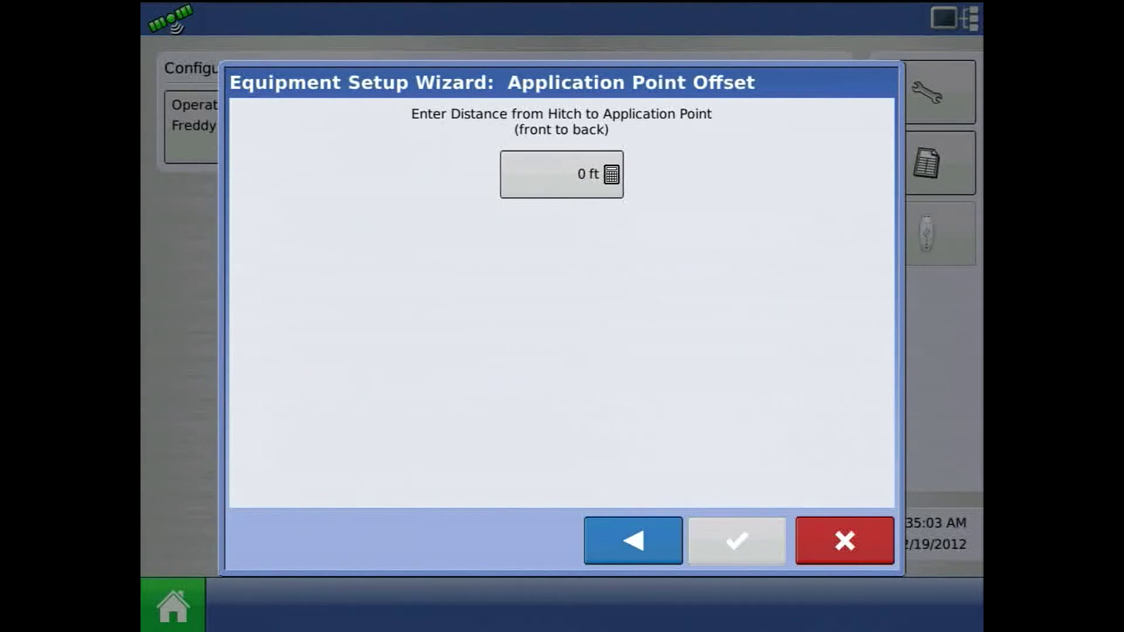
Step: Set the distance from hitch to application point to 12 ft and finish the equipment setup
click(561, 175)
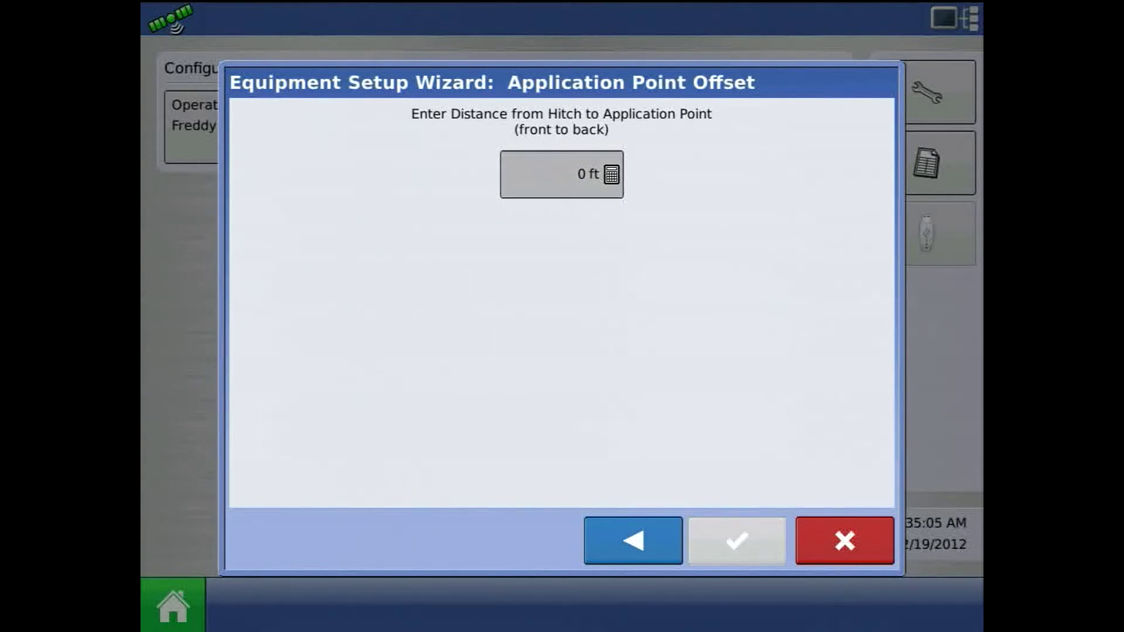
click(483, 331)
click(553, 331)
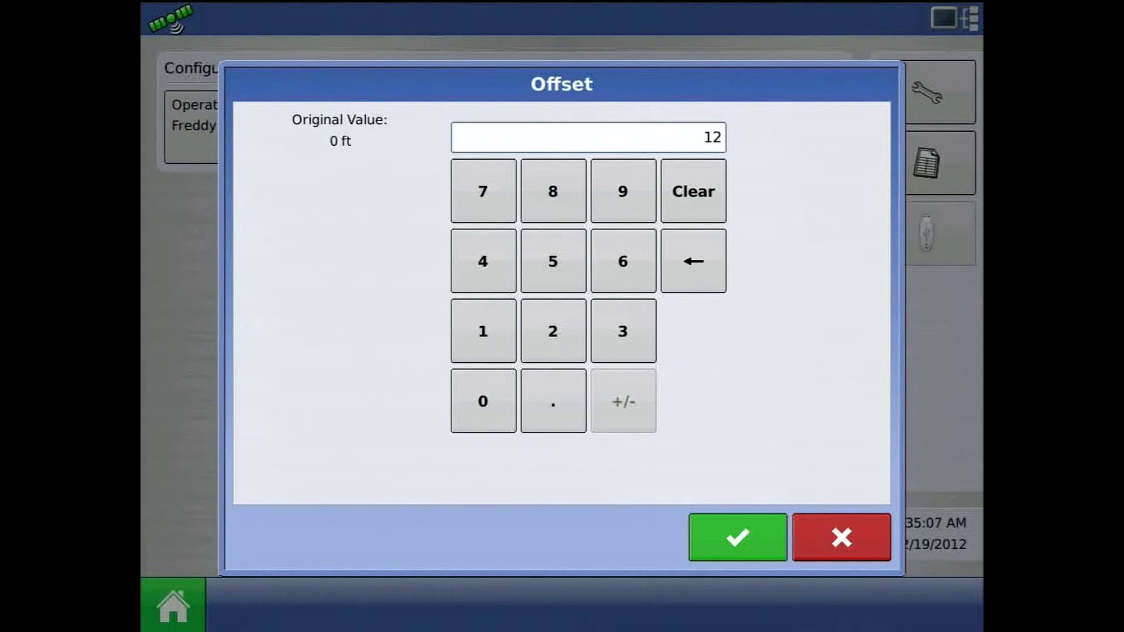
click(738, 538)
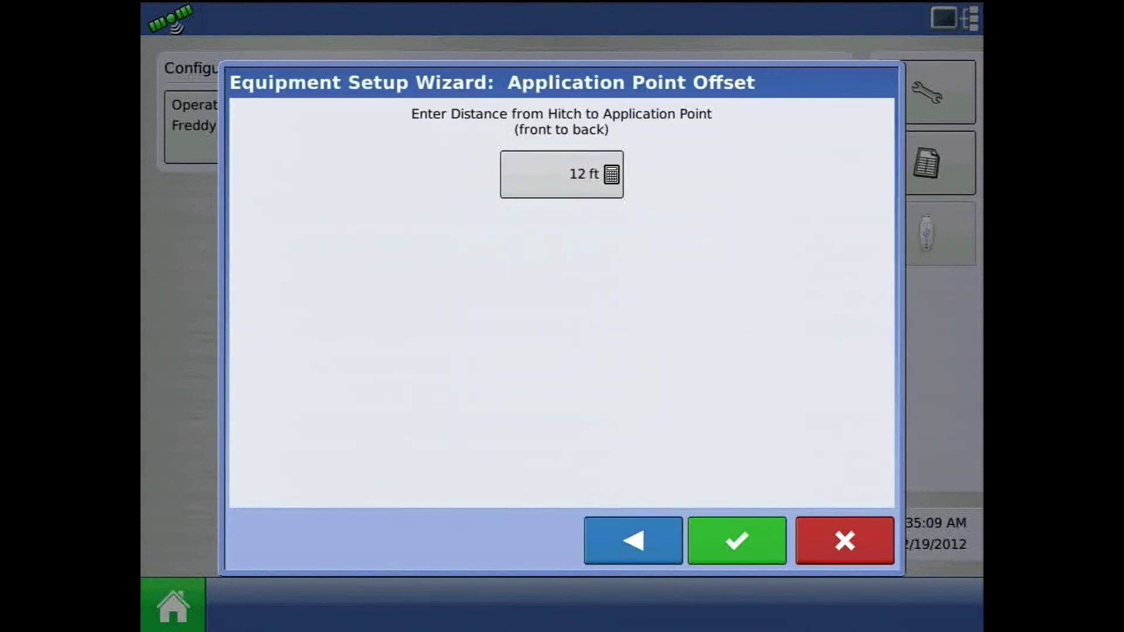
click(737, 541)
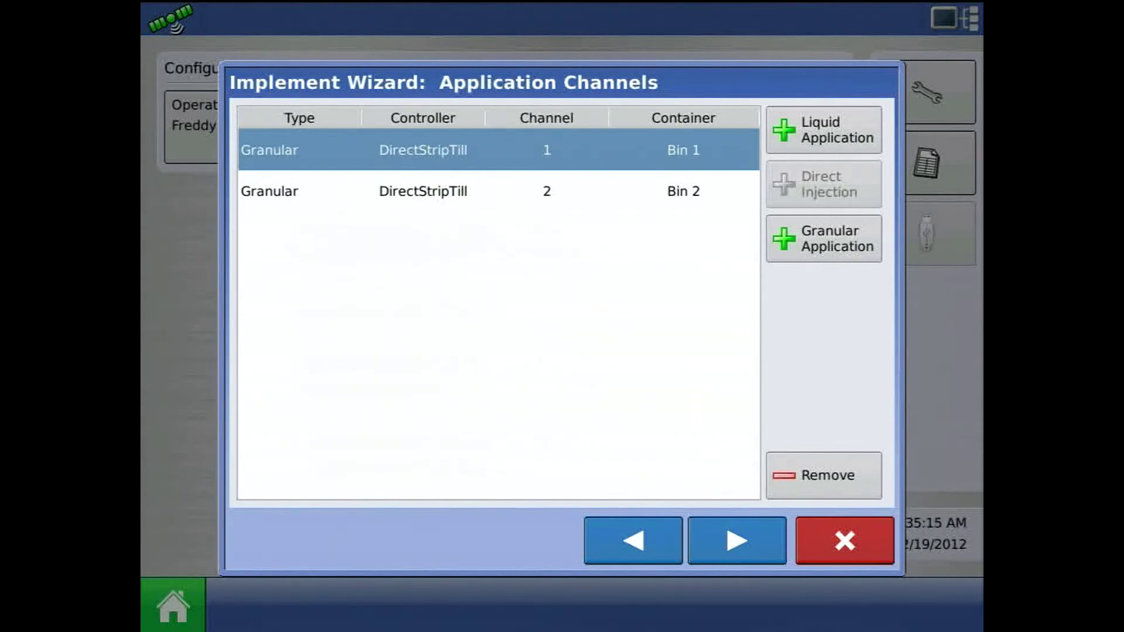
Step: Finish the implement setup without an OptRx crop sensor or rear hitch, keeping the name Flexicoil Strip till
click(737, 541)
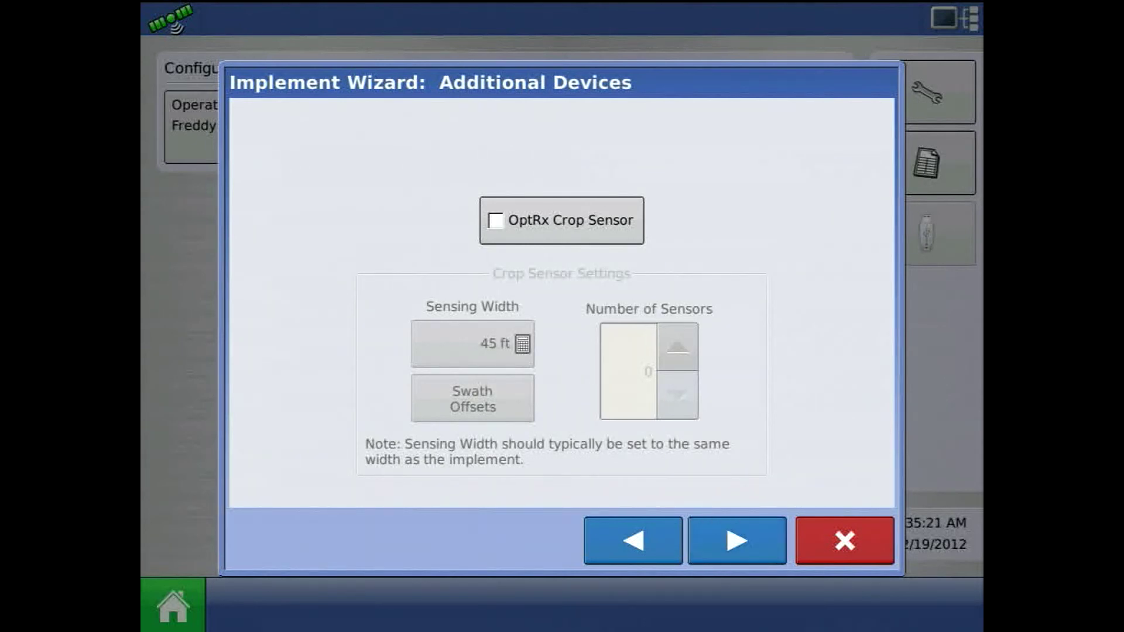
click(737, 540)
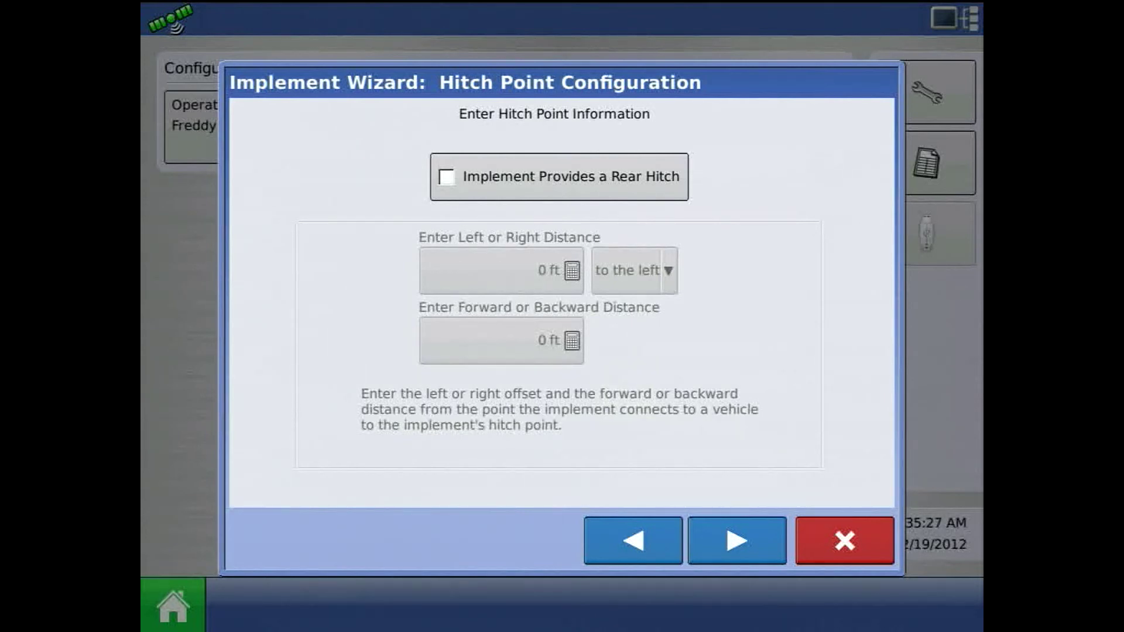
click(737, 541)
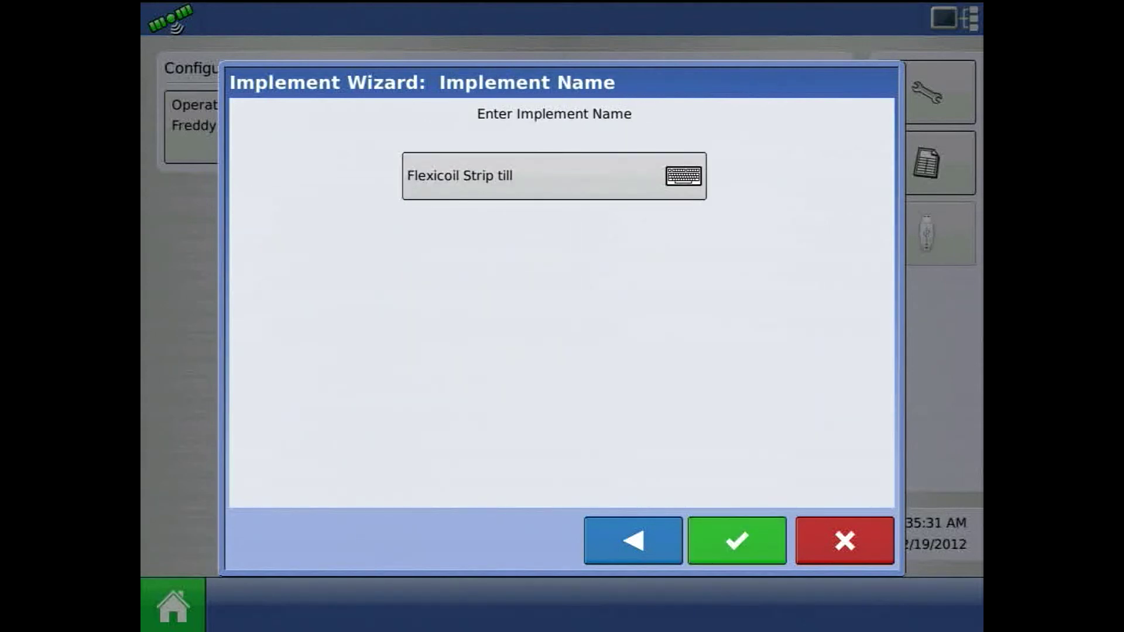
click(738, 541)
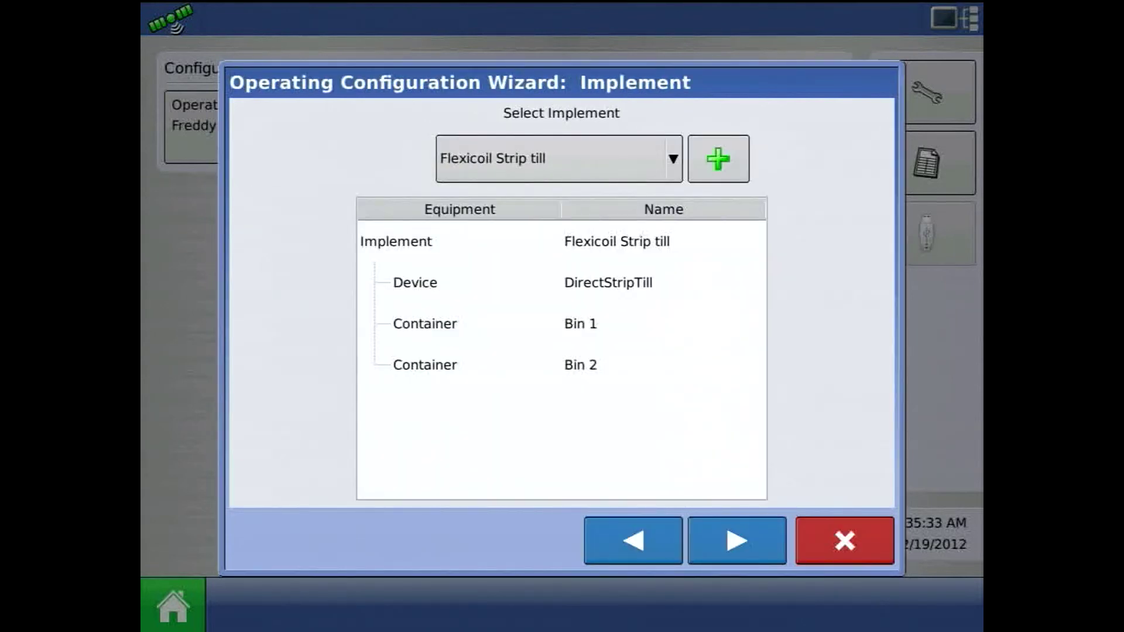
Step: Complete the operating configuration with no second implement and Display GPS as primary speed source, accepting the suggested name John Deere 8330, Flexicoil Strip till
click(738, 540)
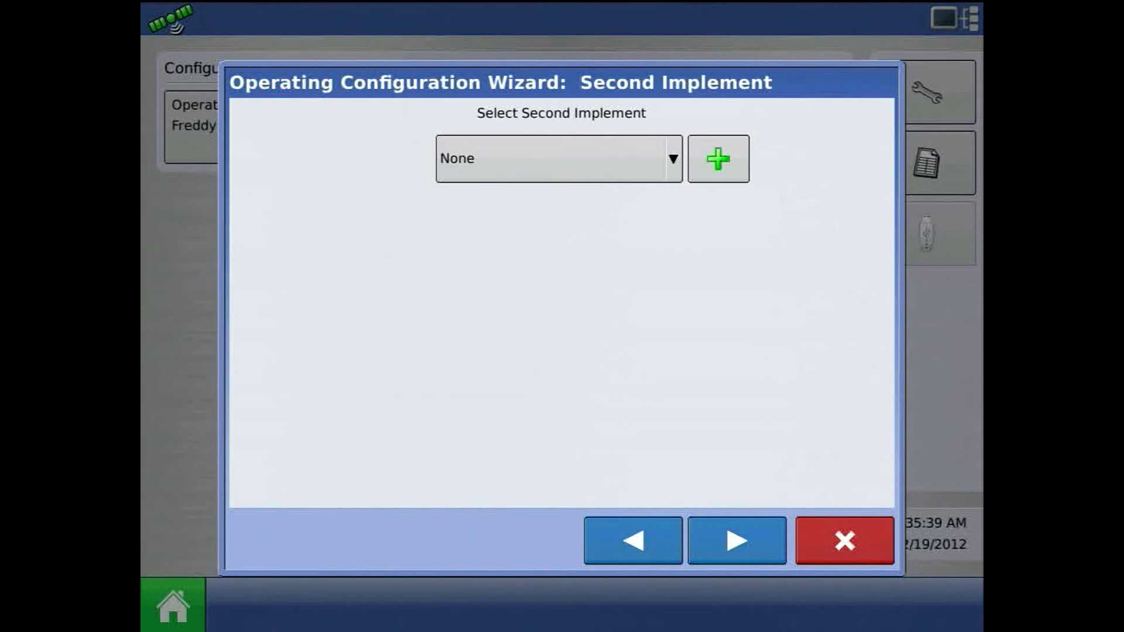
key(Return)
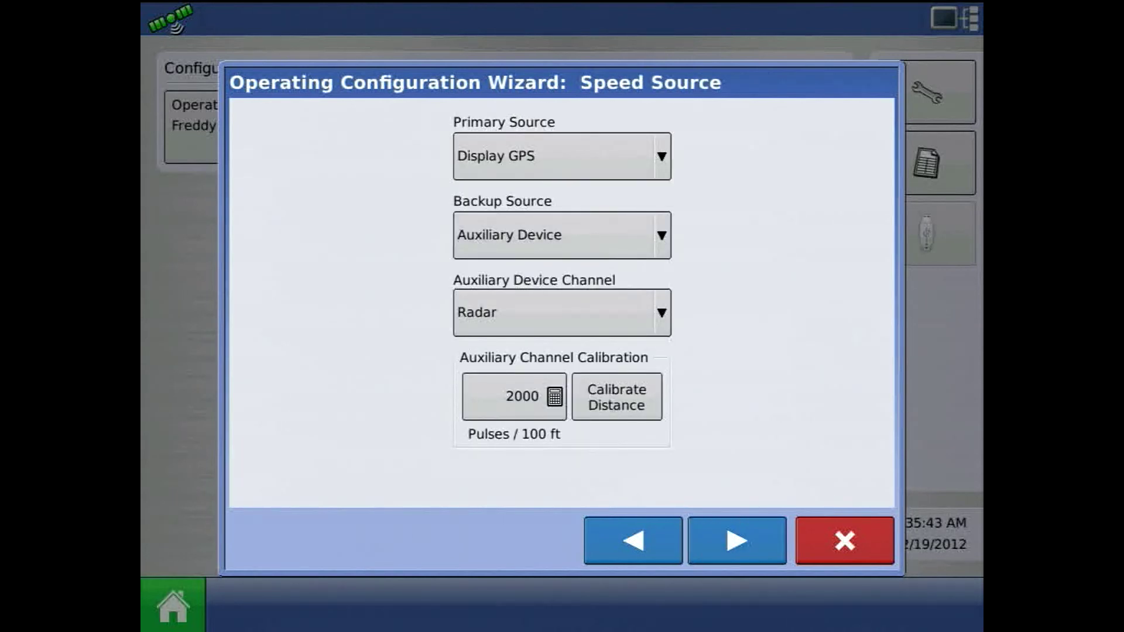
click(561, 156)
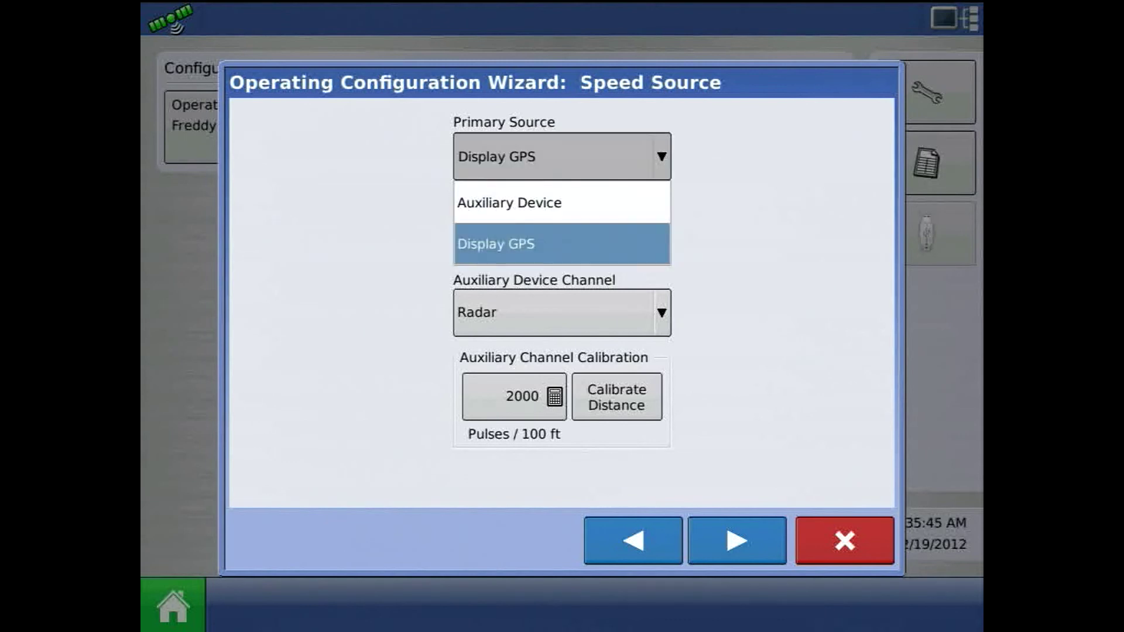
key(Return)
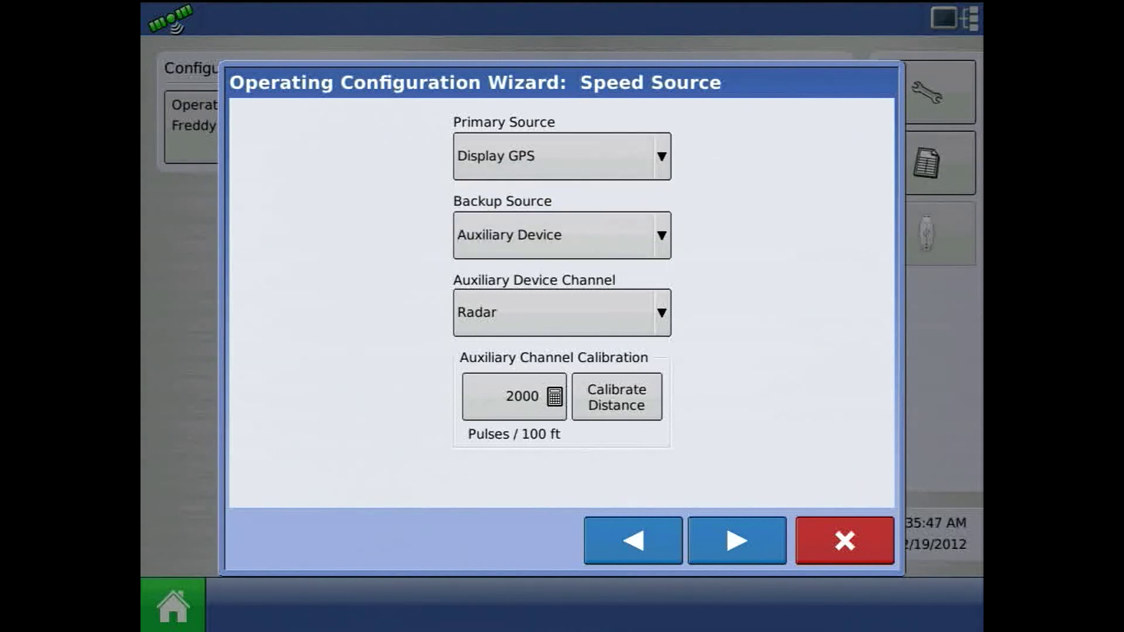
click(737, 540)
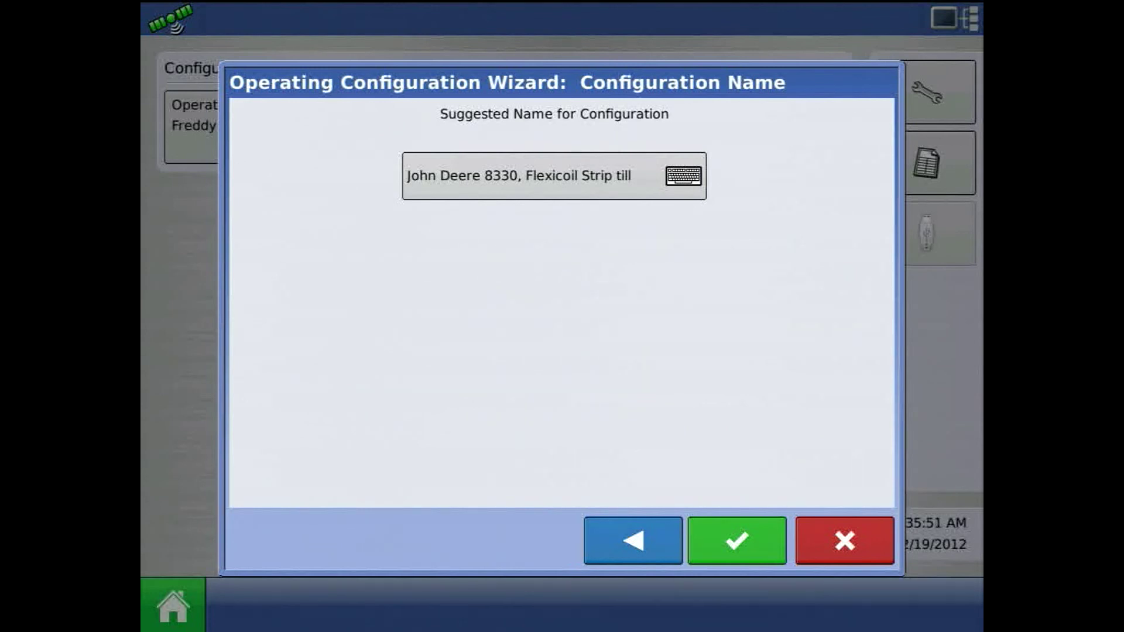
key(Return)
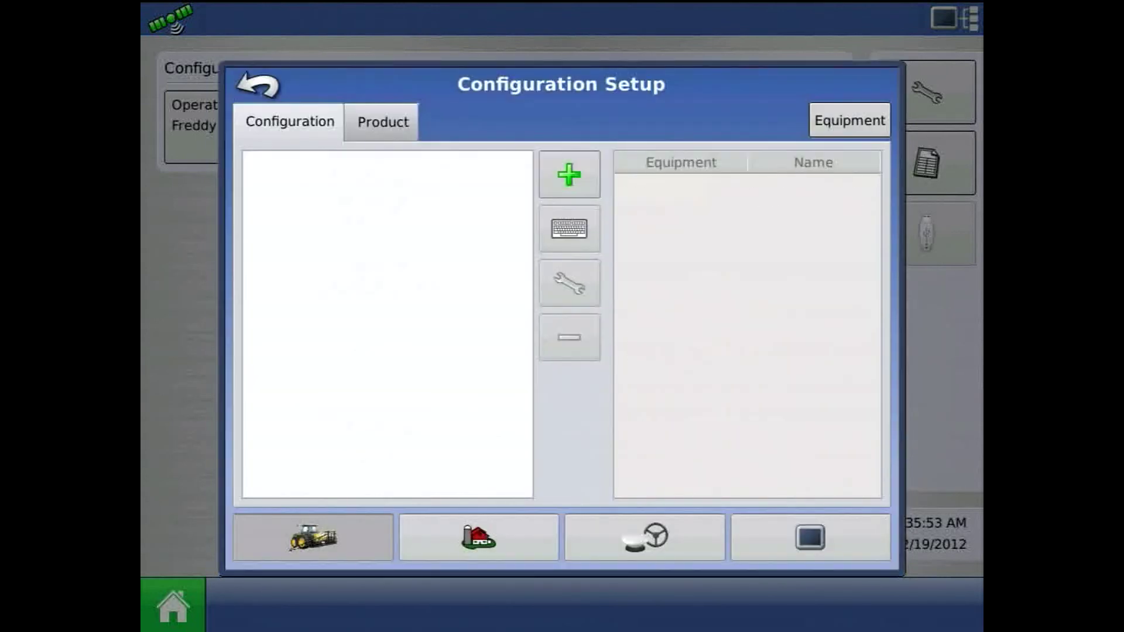